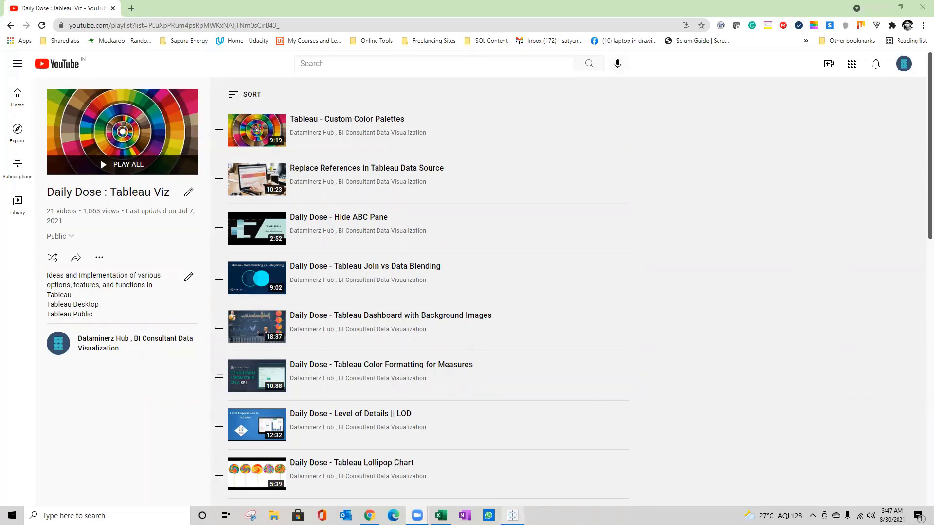
Switch between the YouTube channel page and the Tableau start page.
click(513, 516)
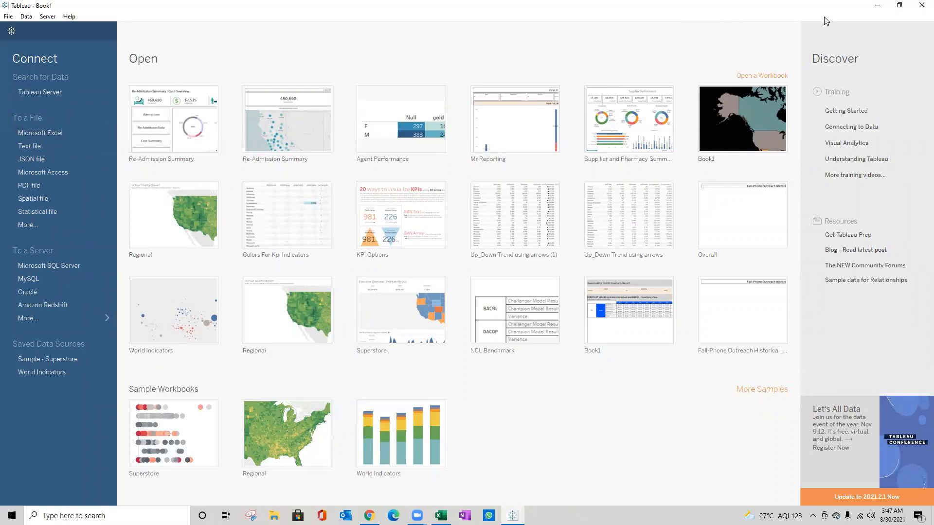
click(877, 6)
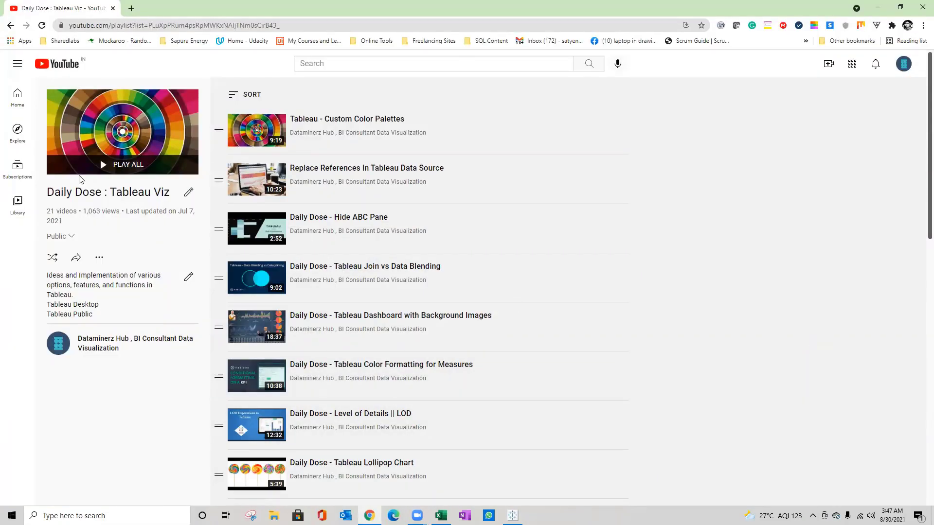
click(17, 100)
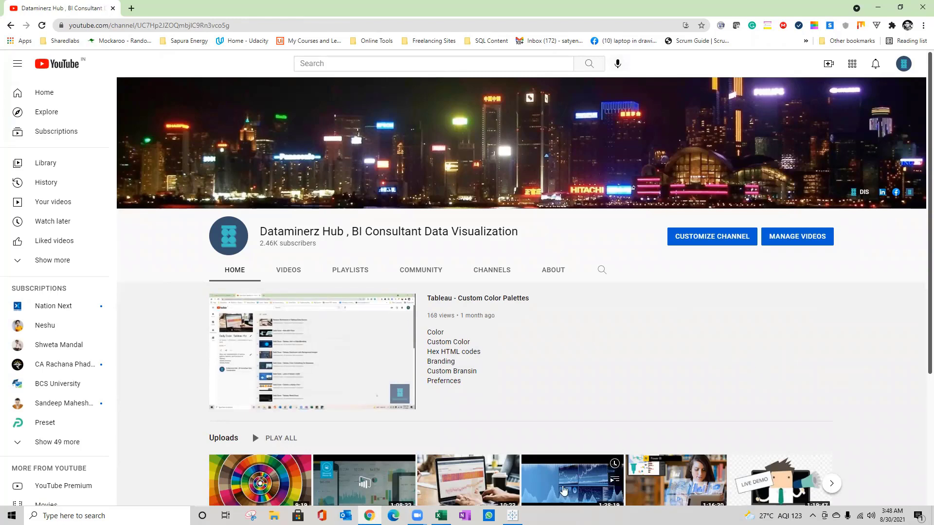
click(512, 515)
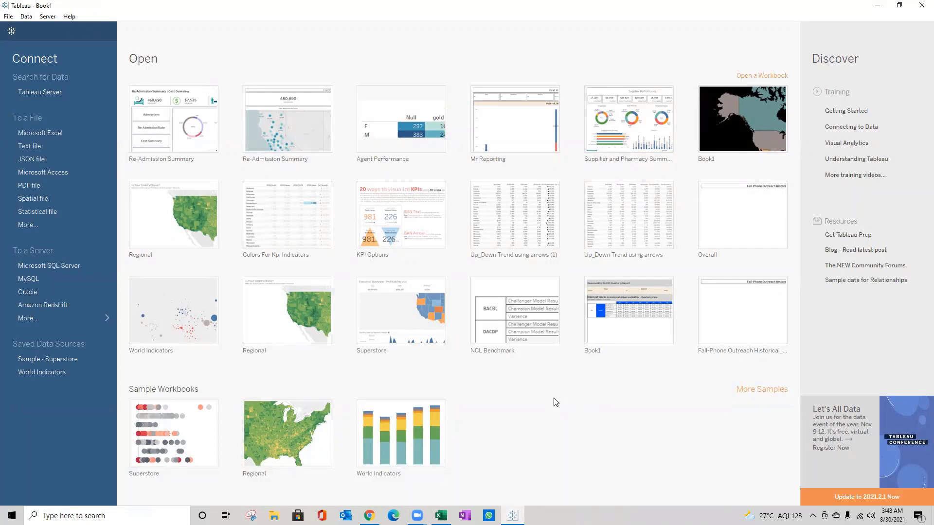
In a blank Excel workbook, enter the header 'Date' in A1 and 1/1/2021 in A2.
click(441, 516)
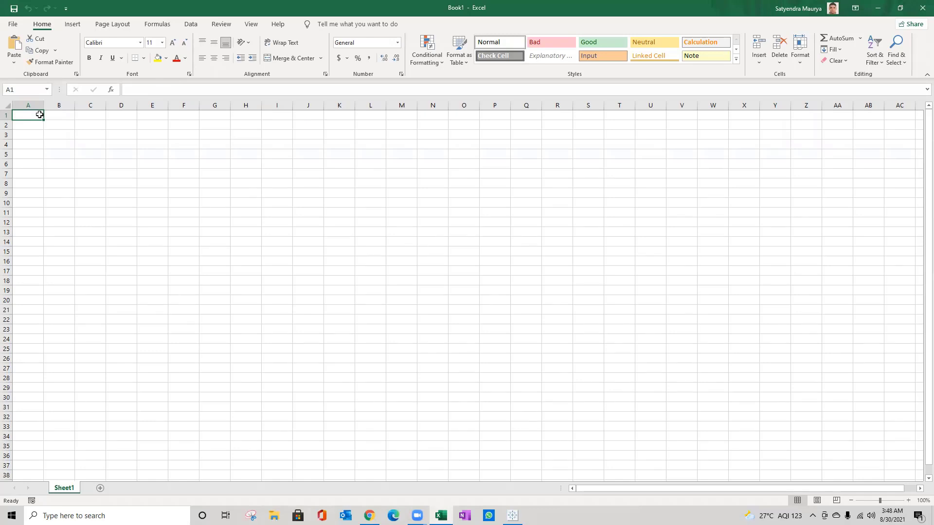
text(Date)
key(Return)
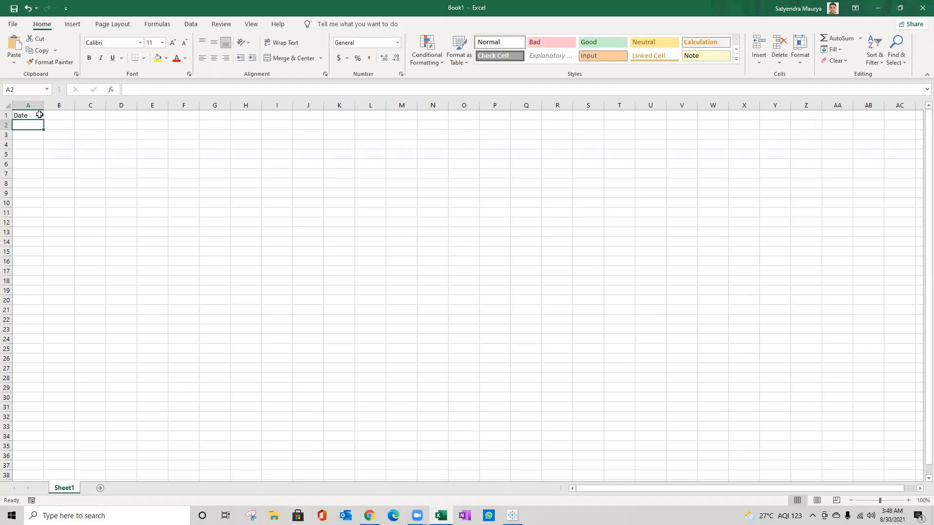
text(1/1/2021)
key(Return)
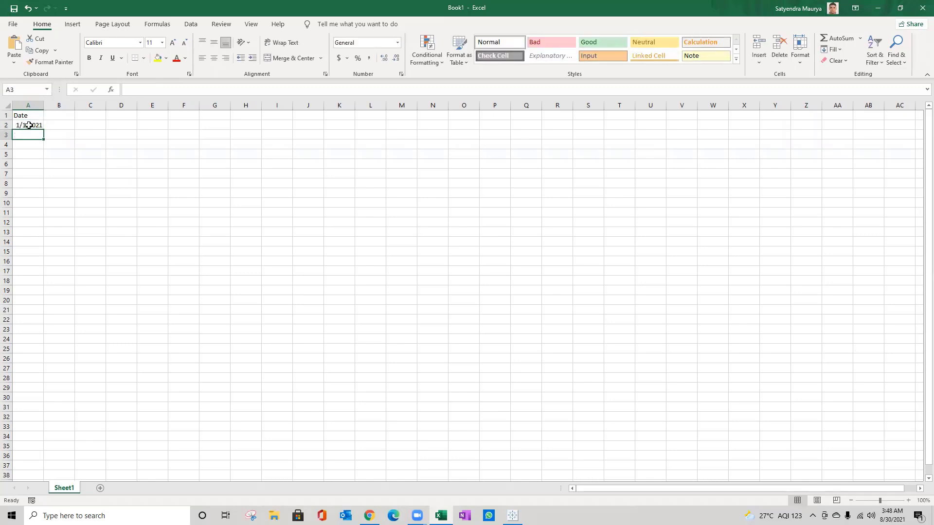
Fill daily dates down column A to row 429, autofit the column, and return to A1.
click(29, 125)
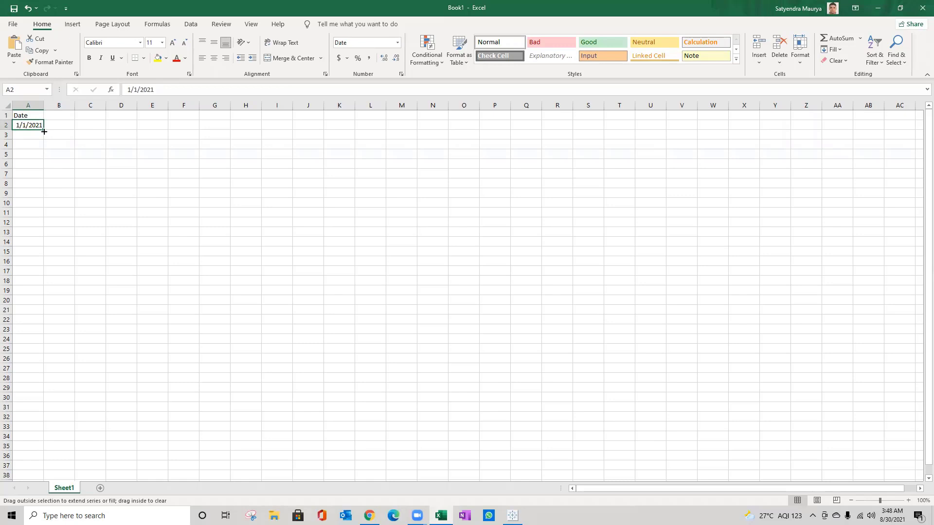
drag(44, 131, 42, 510)
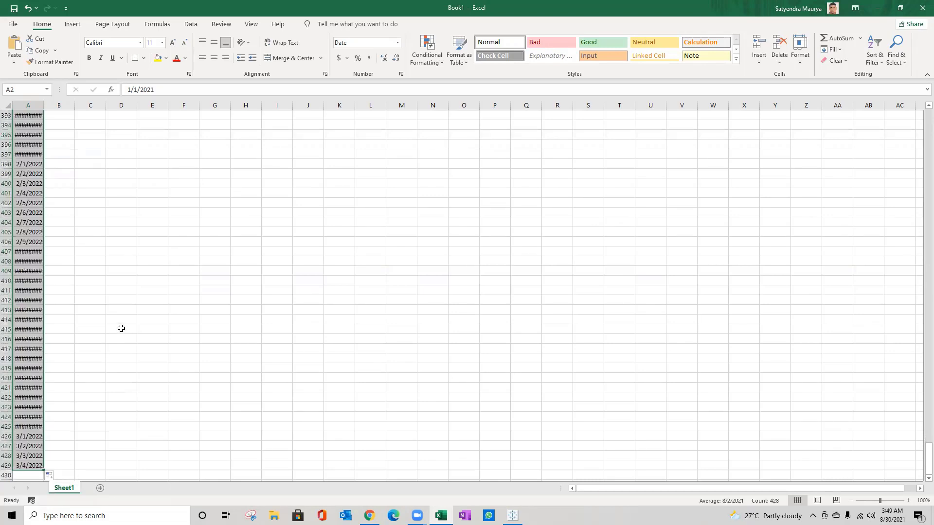
key(alt+h)
key(o)
key(i)
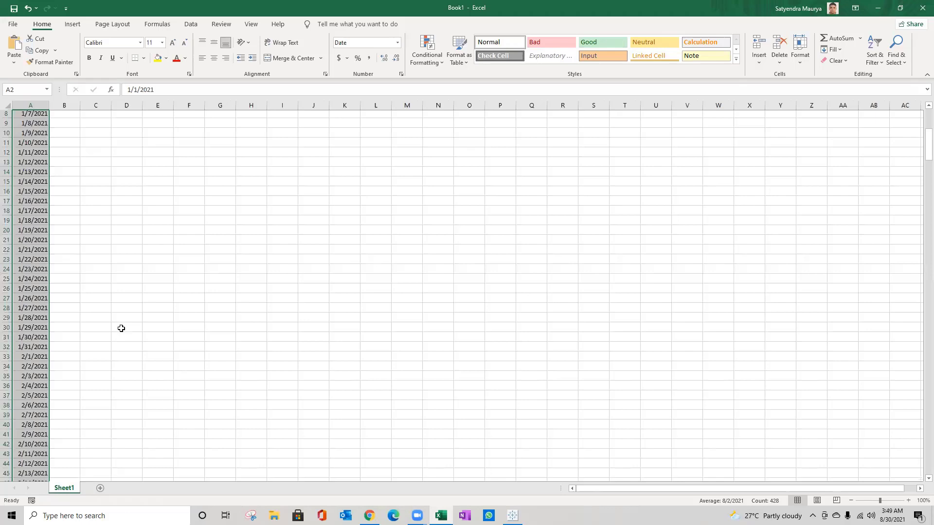
key(ctrl+Home)
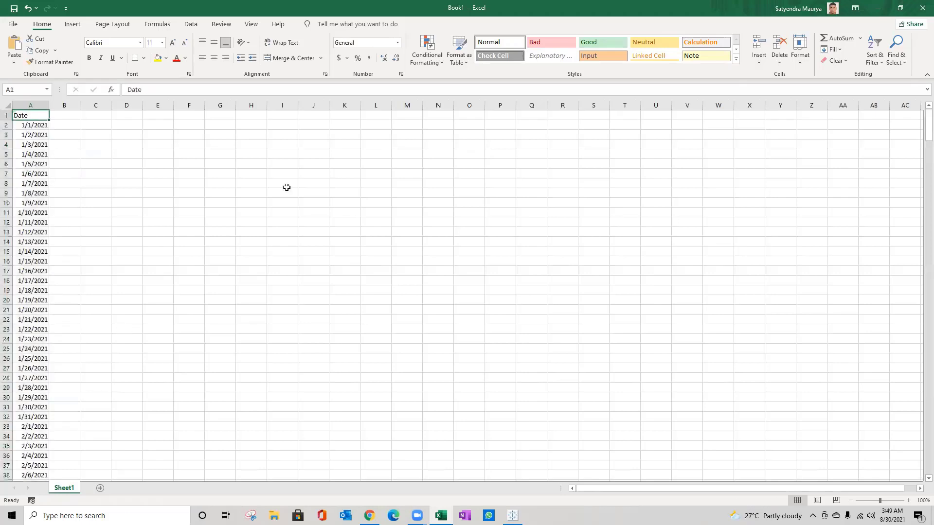
Save the workbook as Date.xlsx on the Desktop and close Excel.
click(13, 9)
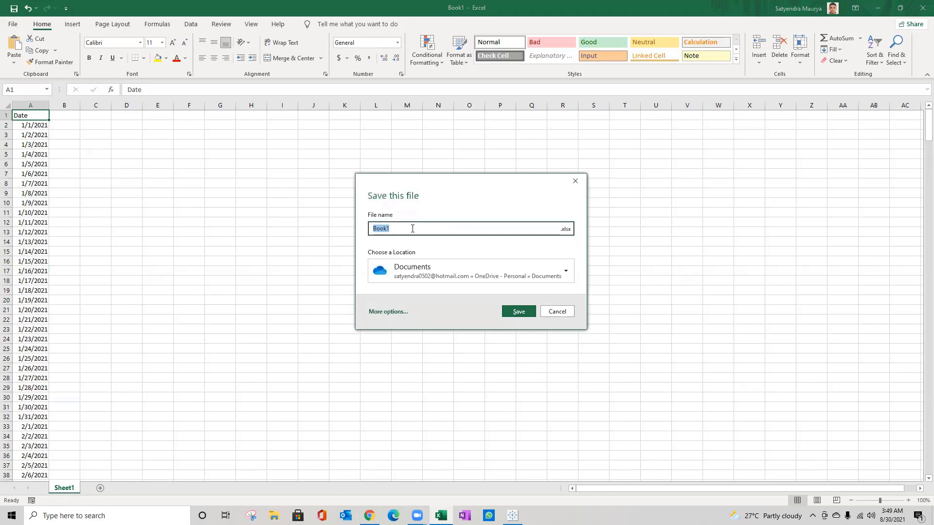
text(Date)
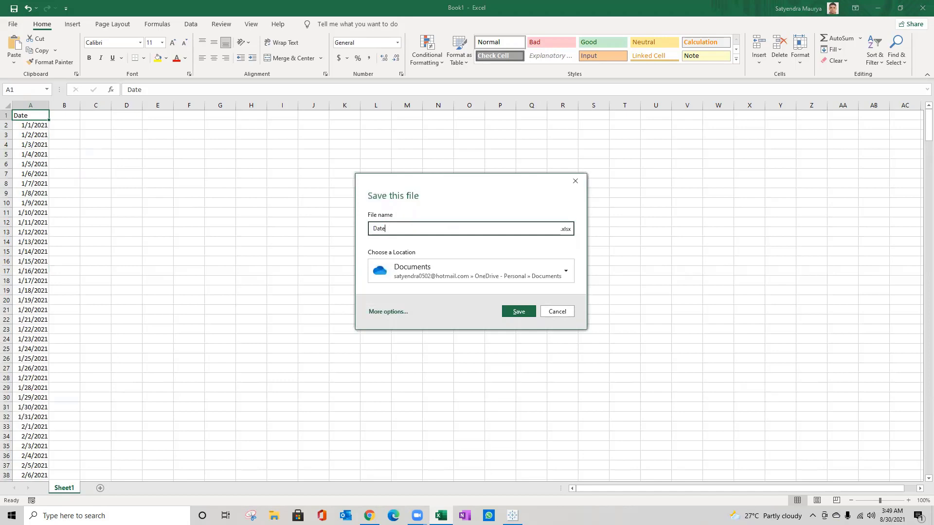
click(484, 273)
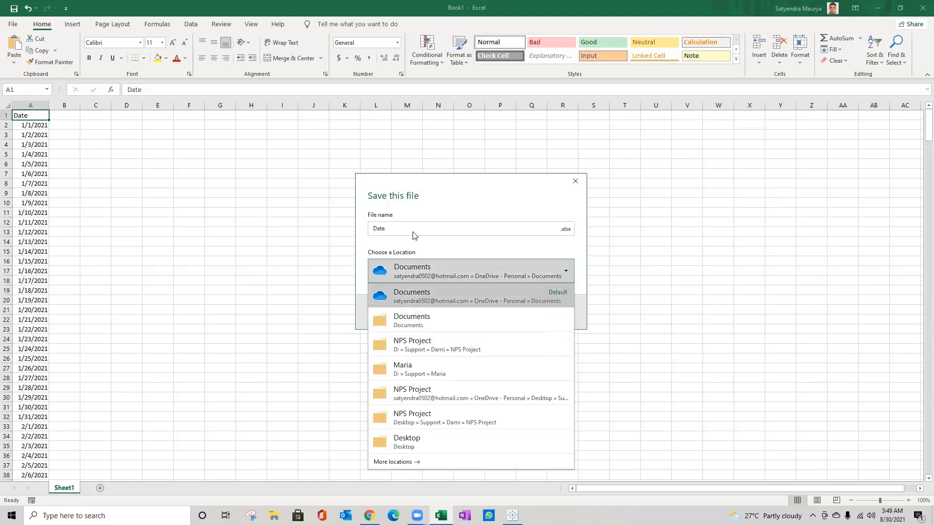
click(393, 261)
click(402, 275)
click(403, 443)
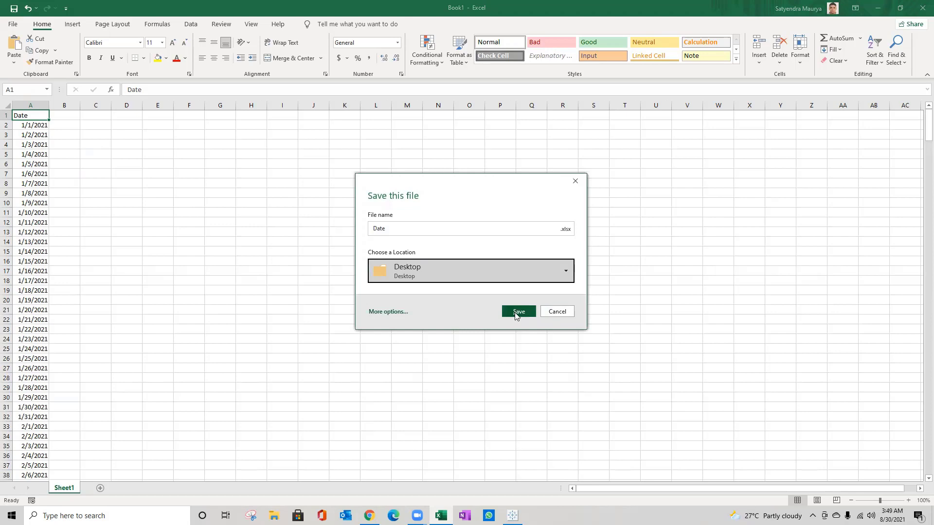
click(516, 312)
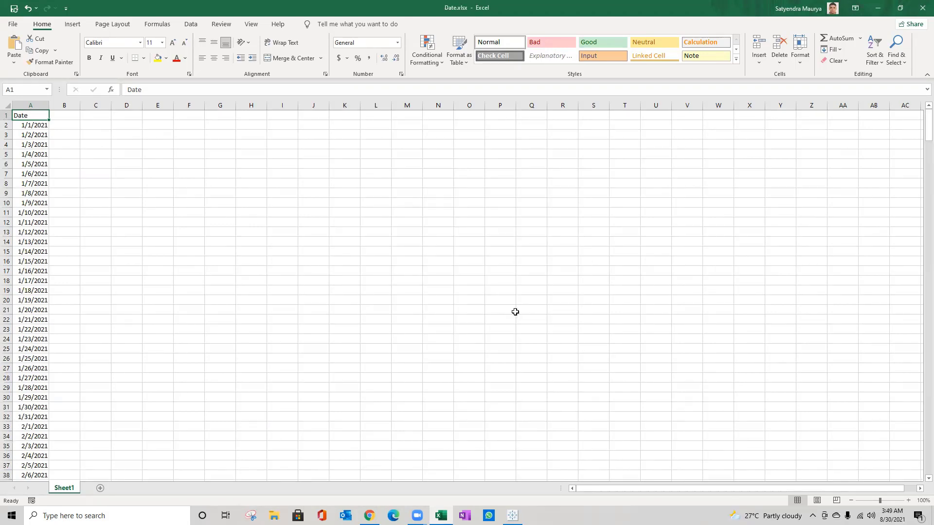
click(923, 8)
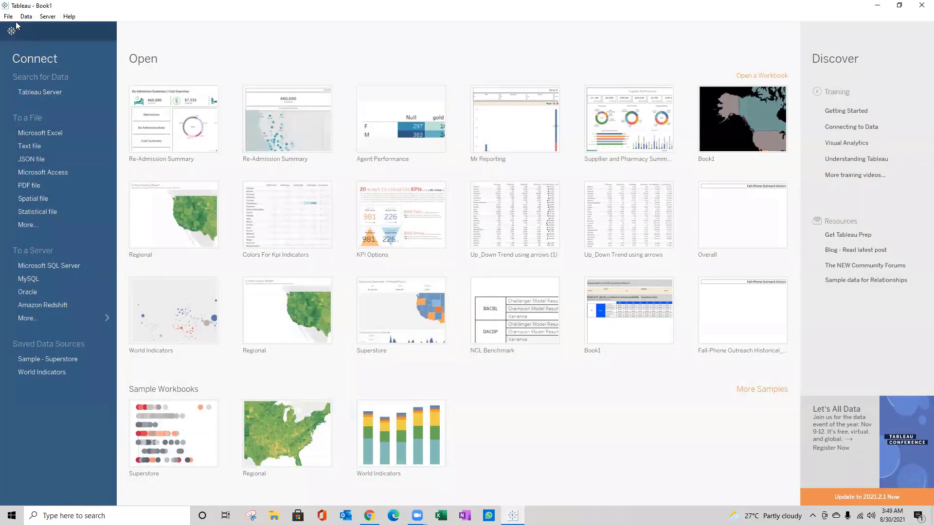
Connect Tableau to Date.xlsx on the Desktop as a Microsoft Excel data source.
click(32, 134)
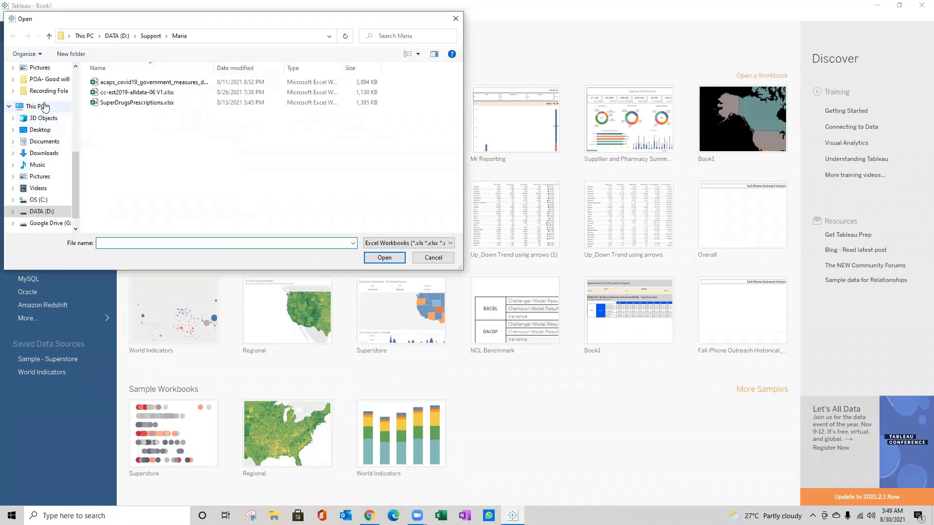
scroll(44, 108, up, 10)
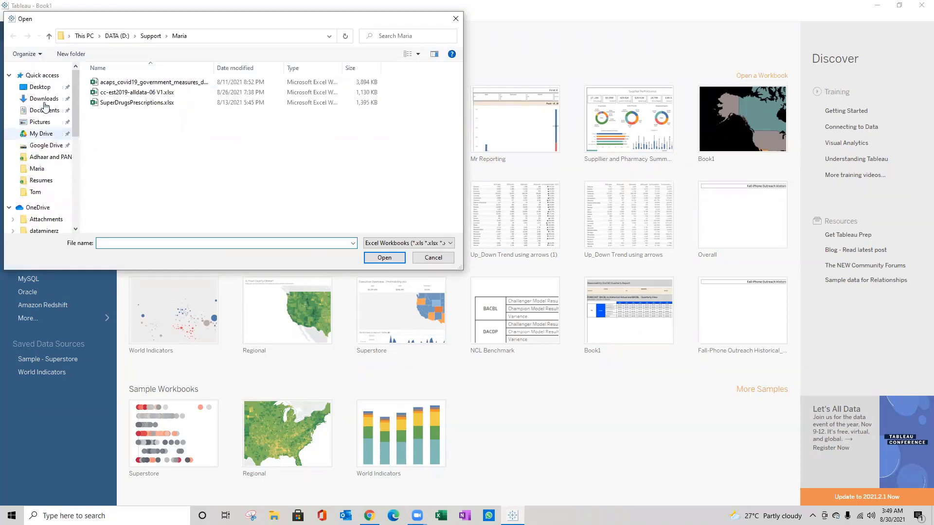
click(36, 87)
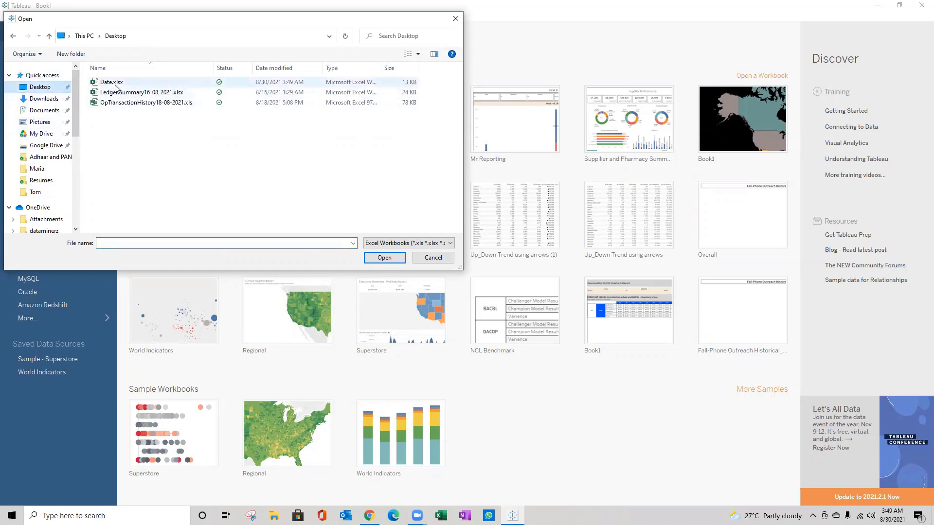
click(113, 83)
click(384, 258)
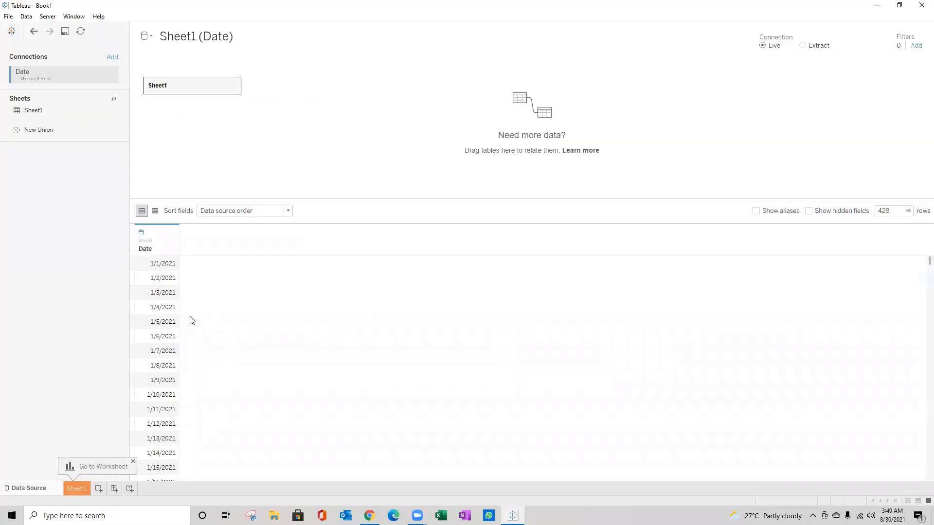
Switch from the Data Source page to the Sheet 1 worksheet.
click(77, 490)
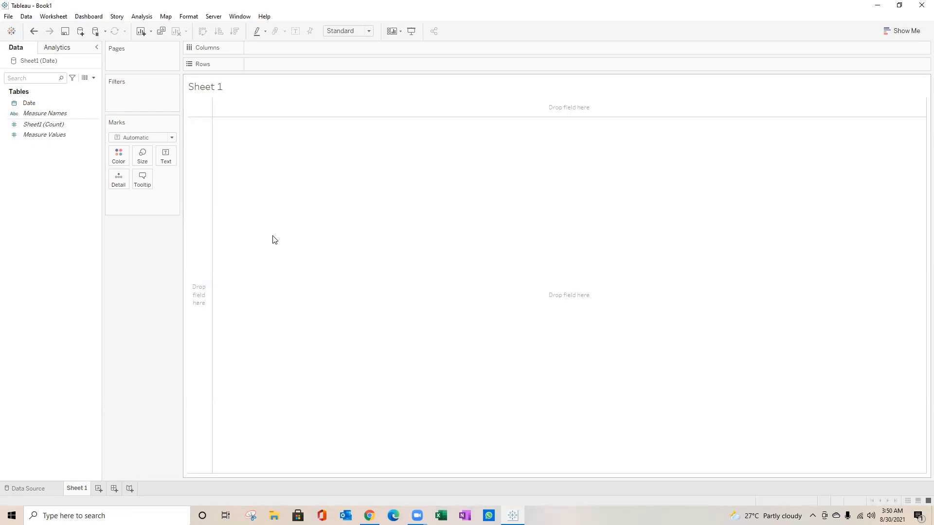
Put Date on Columns as continuous MONTH(Date), then drag Date onto Filters.
click(27, 104)
drag(26, 105, 287, 48)
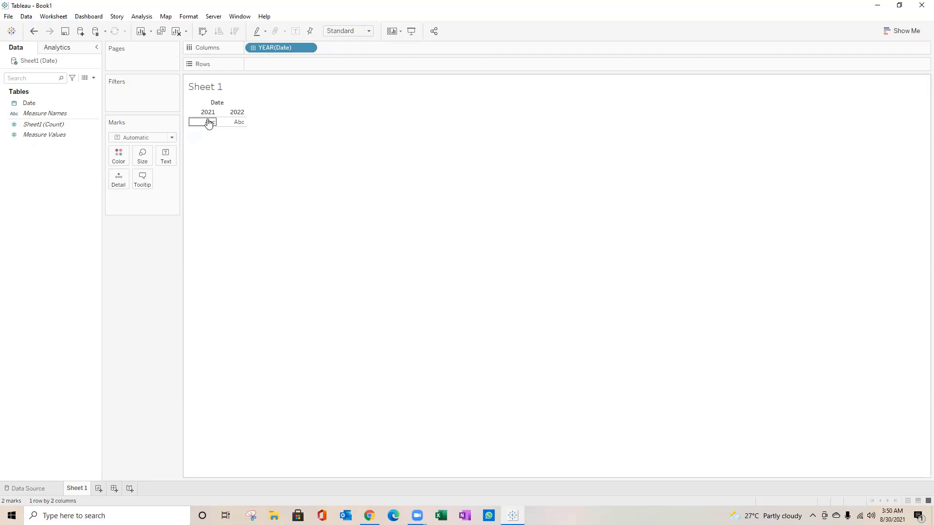
mouse_move(218, 125)
click(308, 47)
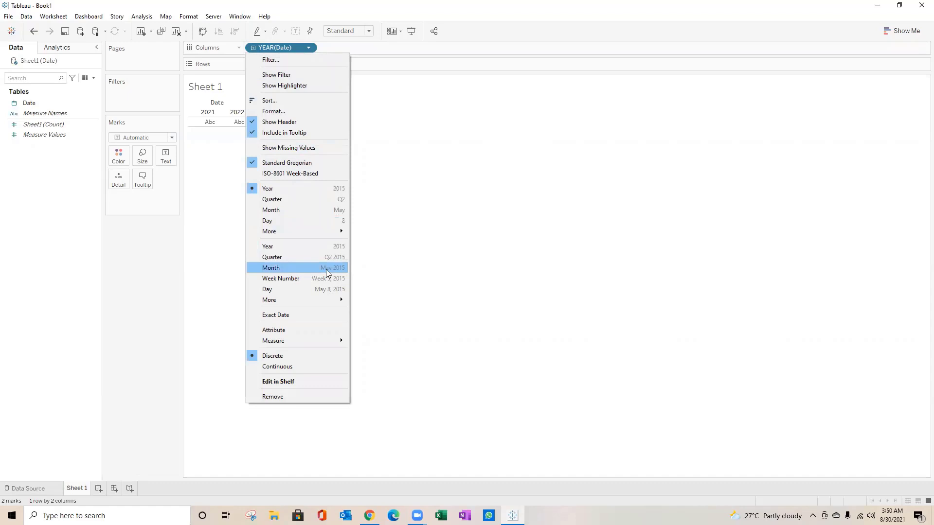
click(305, 268)
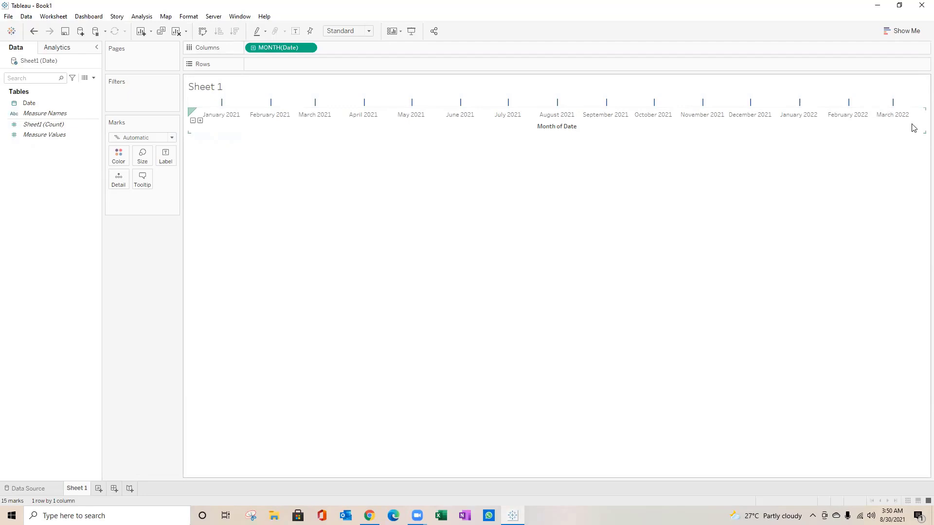
click(29, 105)
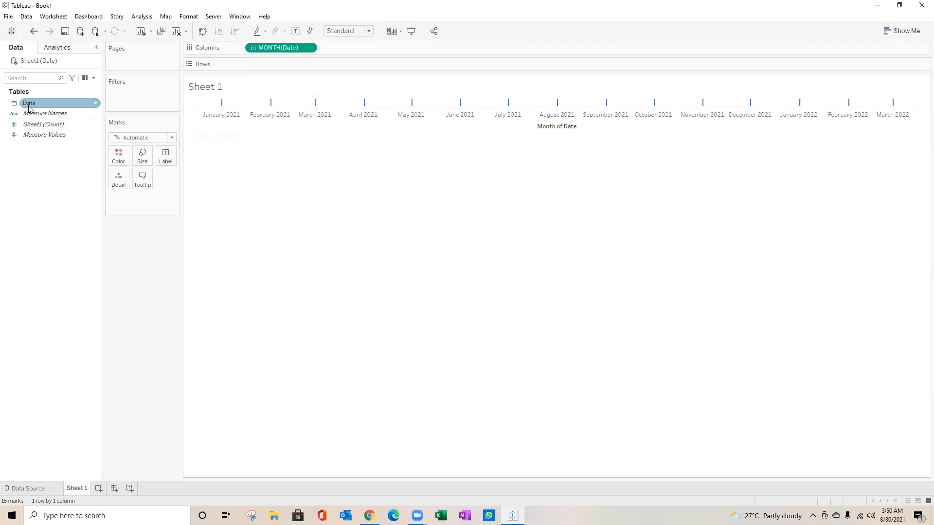
drag(28, 105, 132, 101)
Filter Date by Years, keeping only 2021.
click(416, 198)
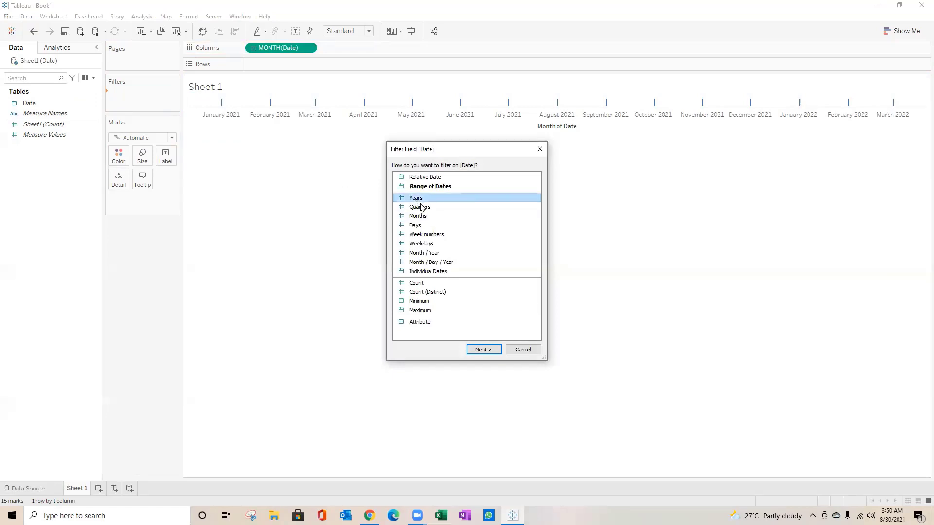
click(488, 353)
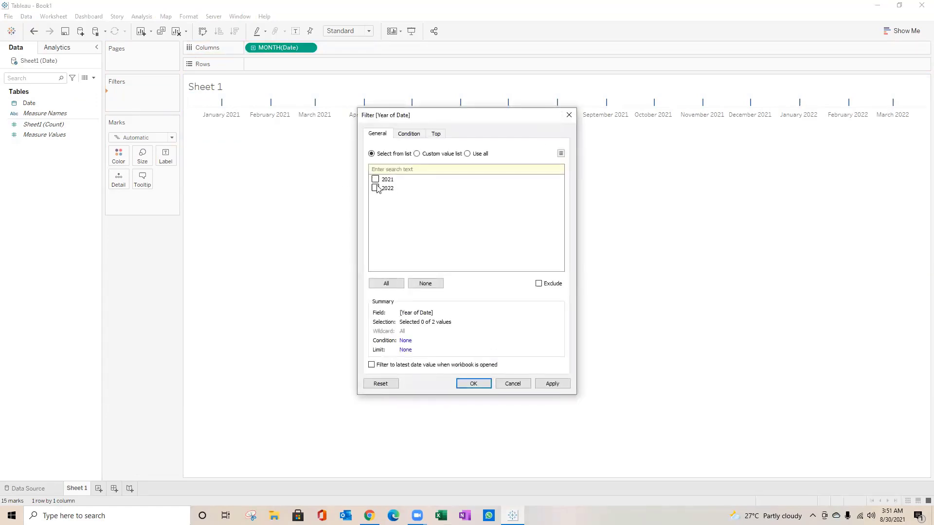
click(375, 179)
click(543, 385)
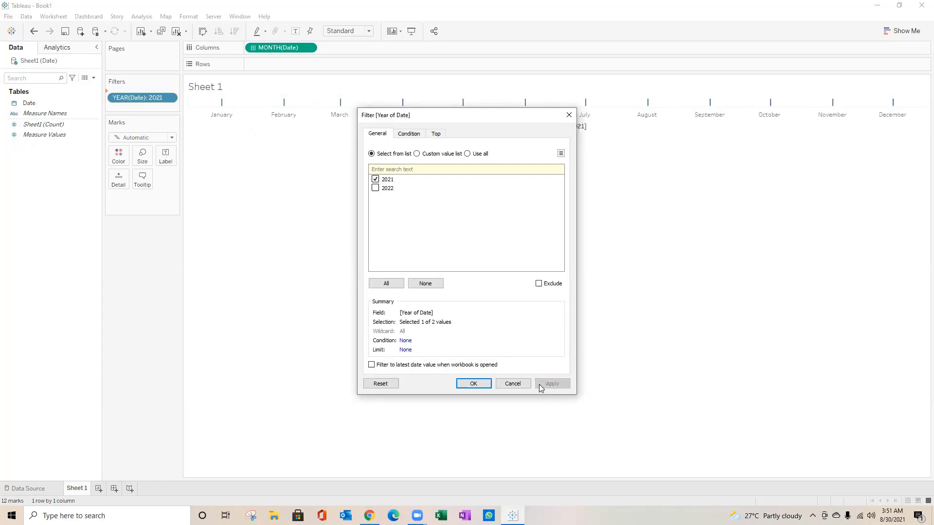
click(472, 384)
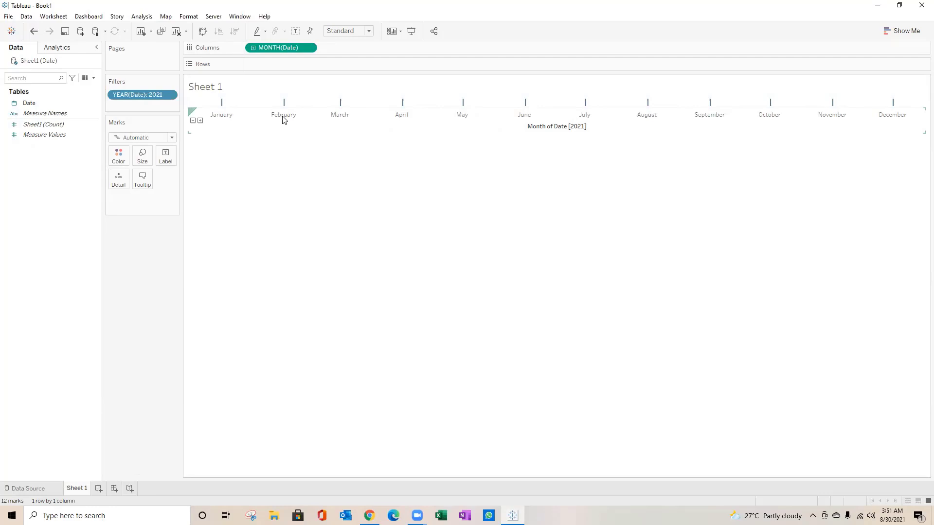
Open the Format pane for the month axis.
click(309, 48)
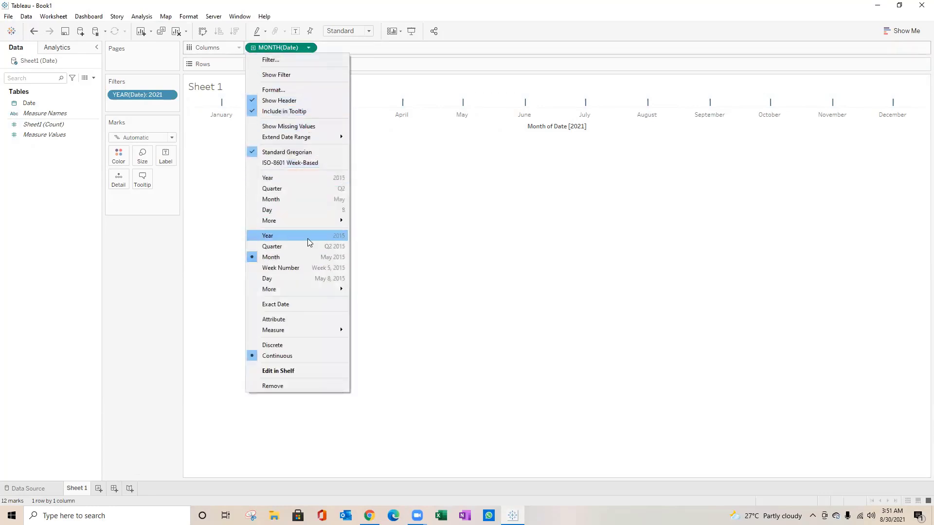
mouse_move(298, 222)
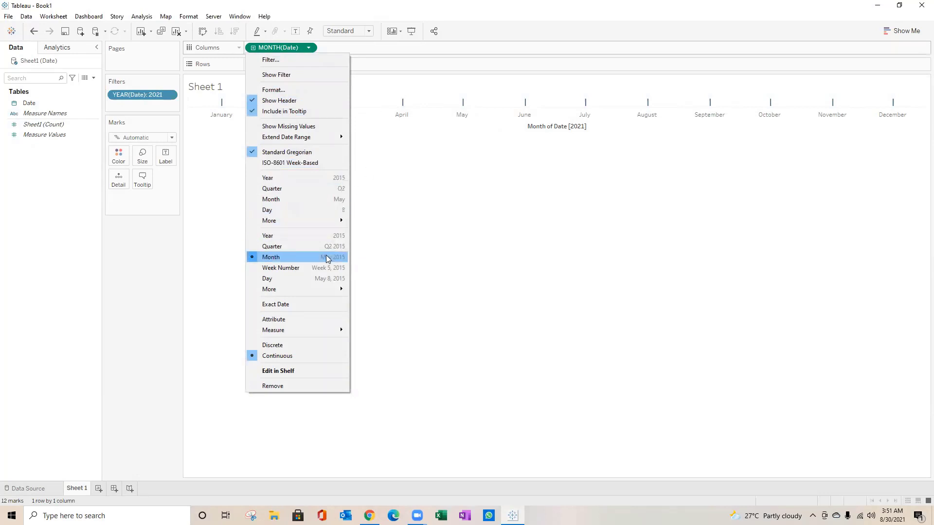
click(383, 117)
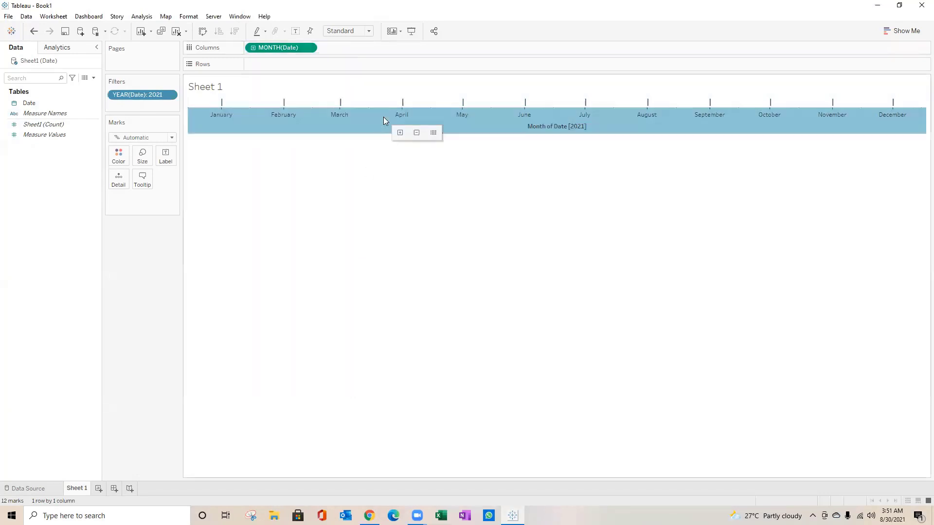
right_click(357, 119)
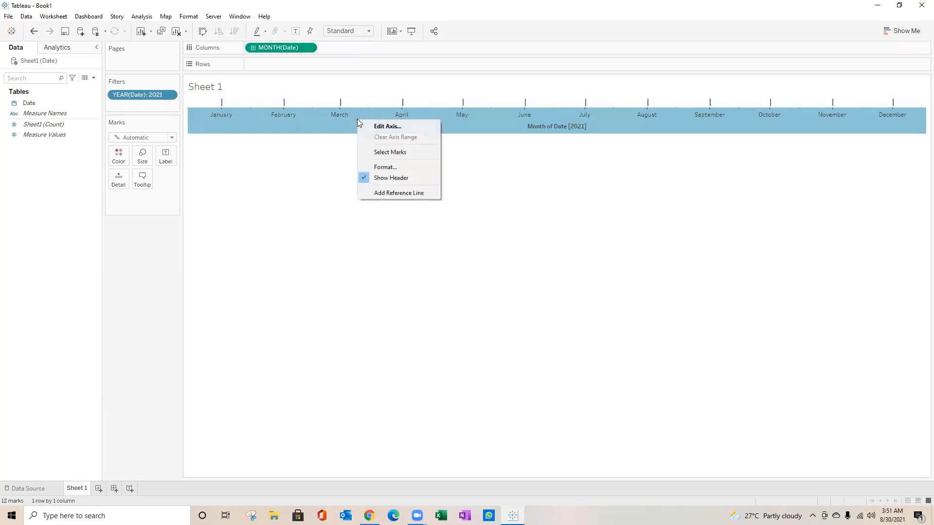
click(384, 167)
Set the axis dates to the custom format 'MMM YYYY', labelling ticks Jan 2021–Dec 2021.
click(73, 168)
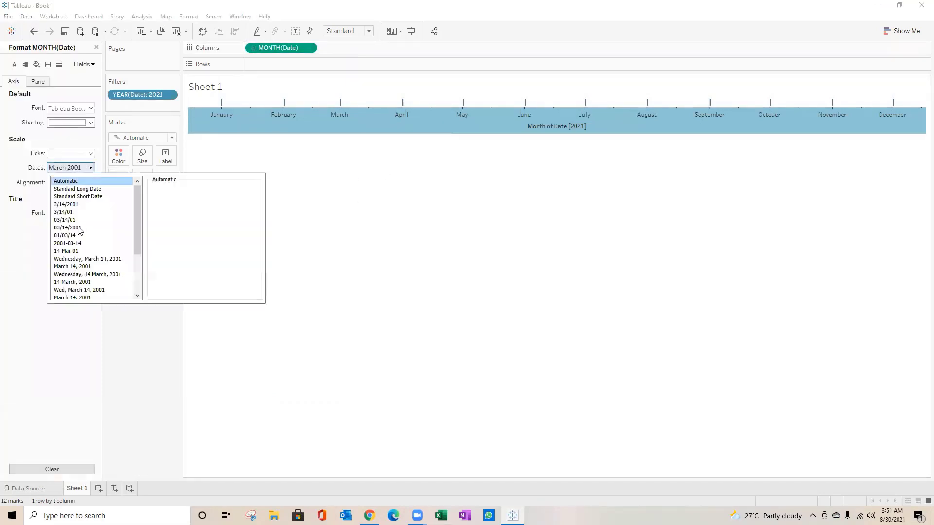
scroll(85, 286, down, 3)
click(66, 291)
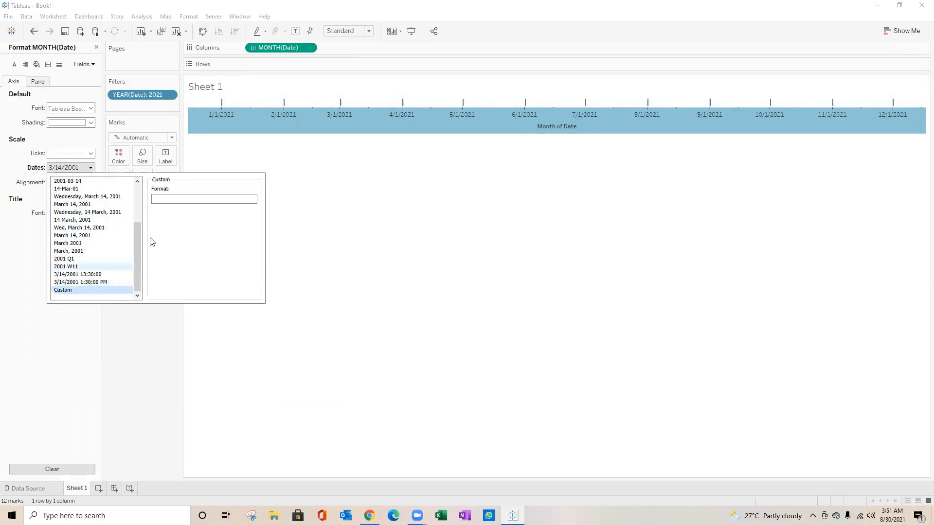
click(163, 202)
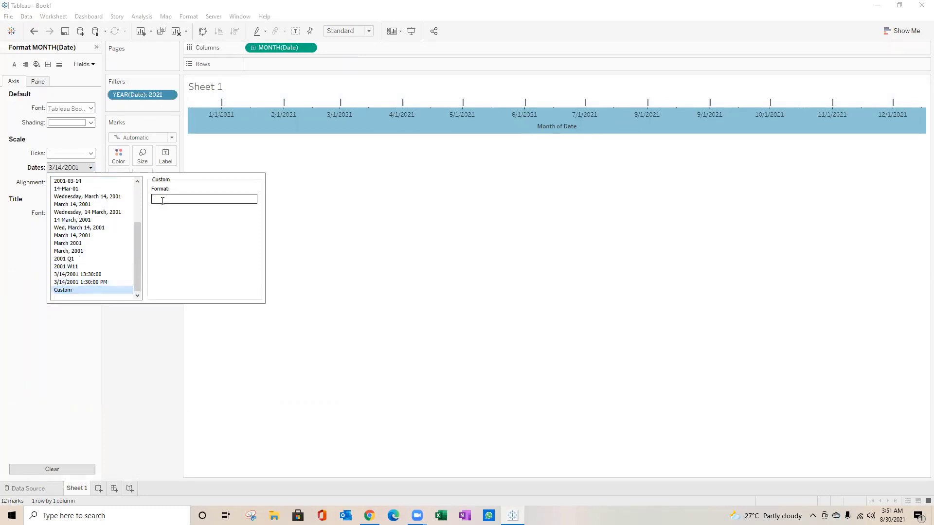
text(MMM)
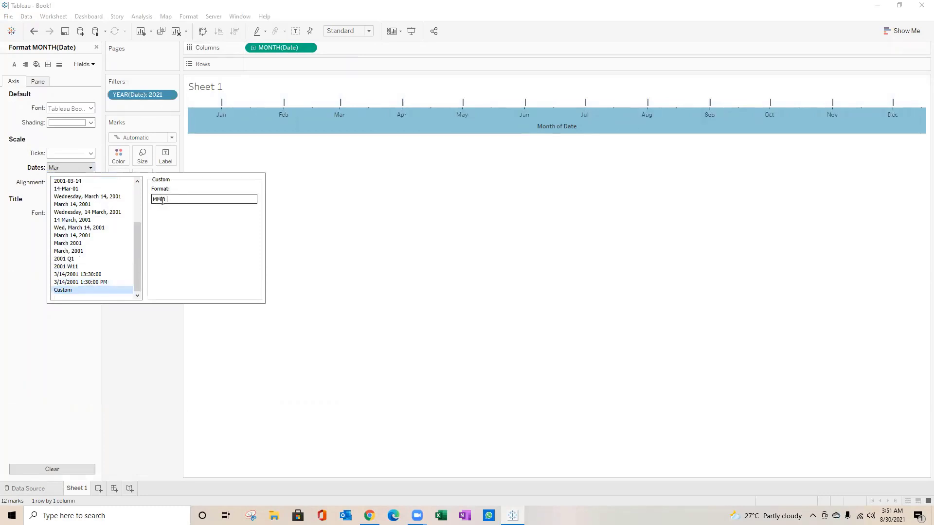
text( 2)
key(BackSpace)
text(YYYY)
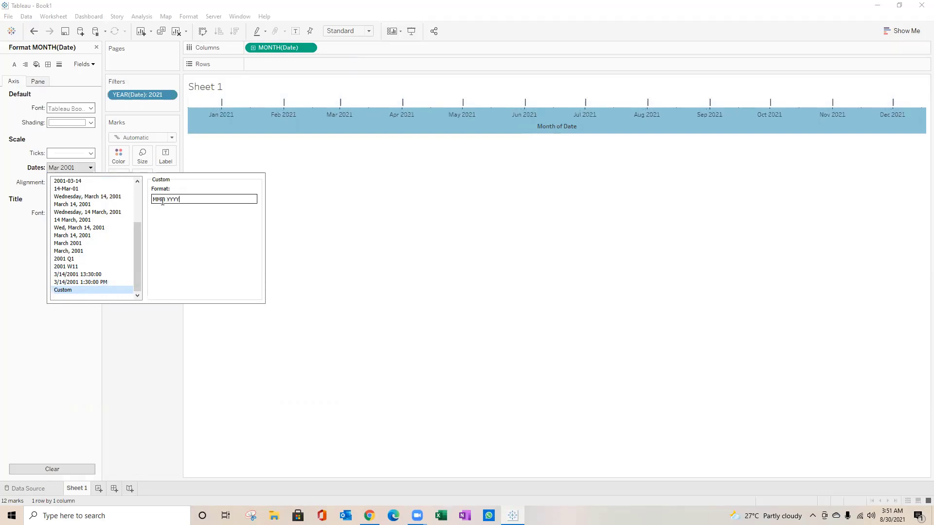
click(317, 254)
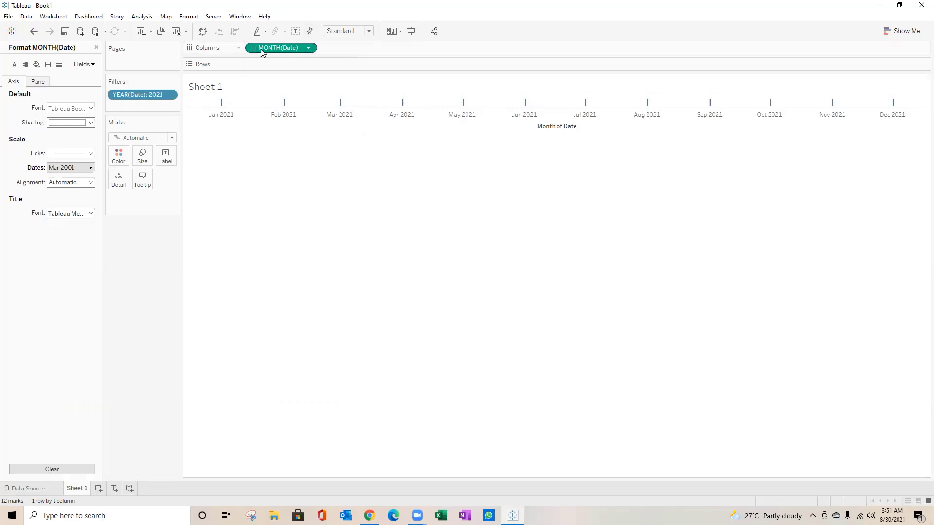
Make MONTH(Date) discrete, close the Format pane, and add a second Date field to Columns.
click(310, 48)
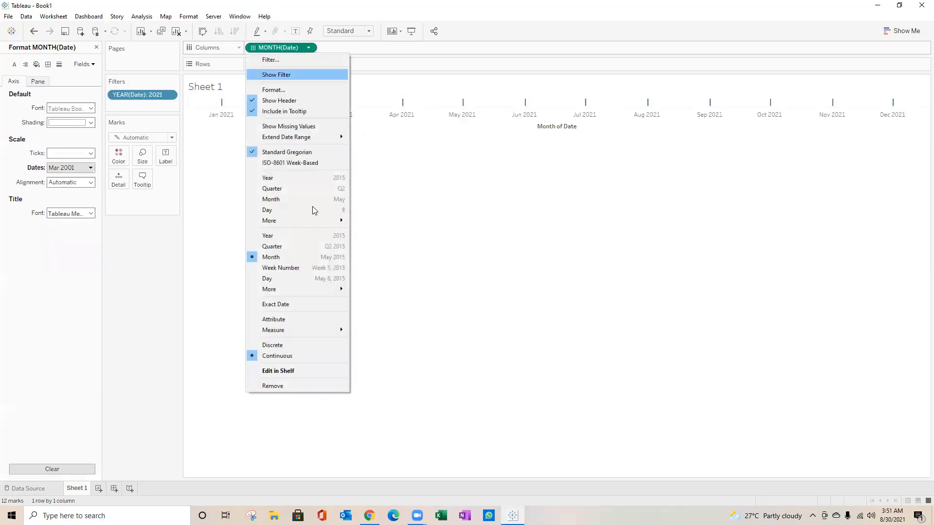
click(263, 349)
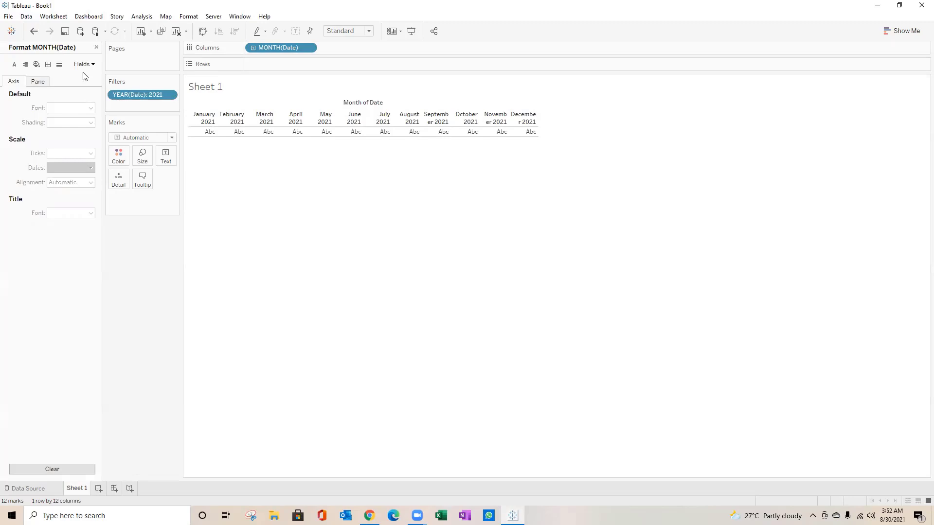
click(96, 47)
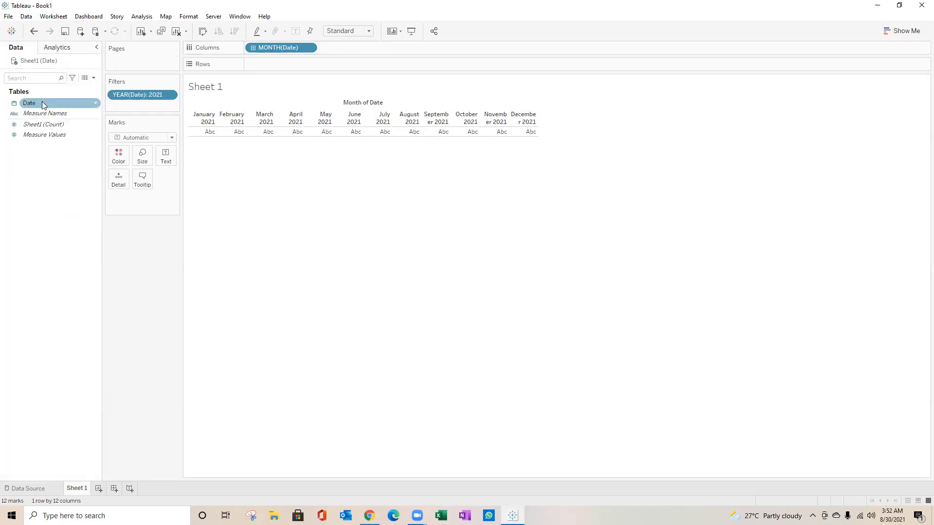
drag(38, 104, 358, 45)
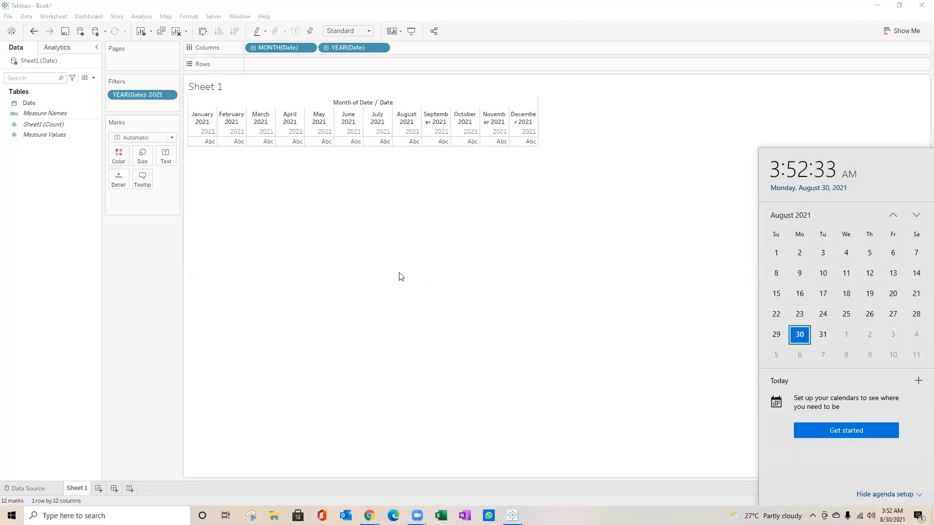
Change the second Date pill to WEEKDAY, splitting each 2021 month into Sunday–Saturday columns.
click(373, 258)
click(382, 48)
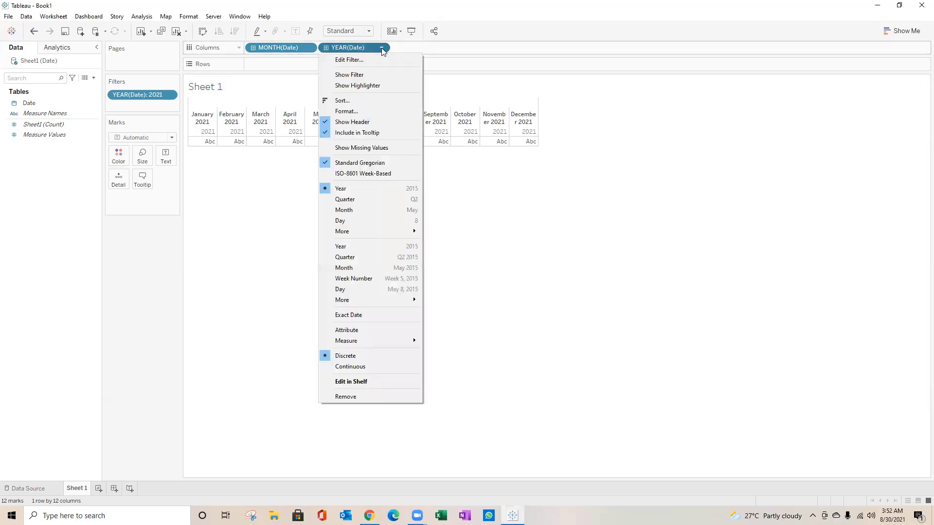
mouse_move(399, 238)
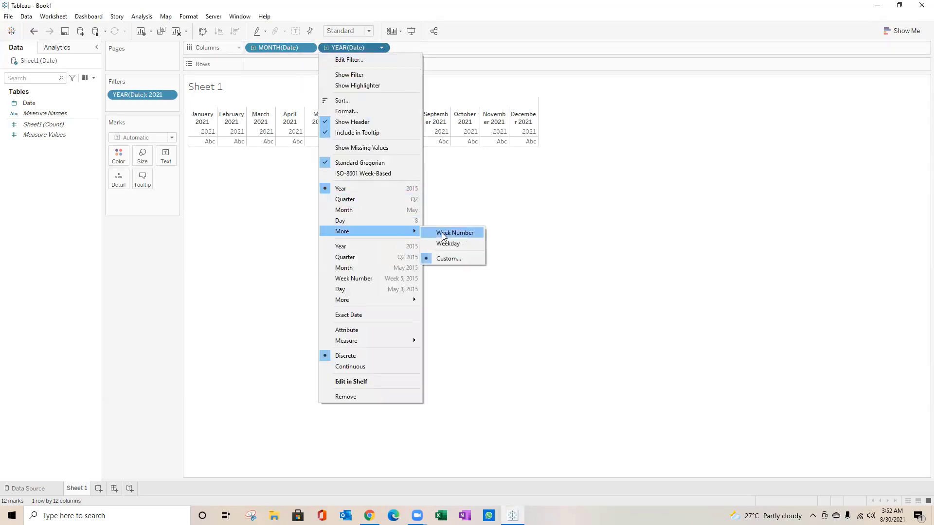
click(447, 244)
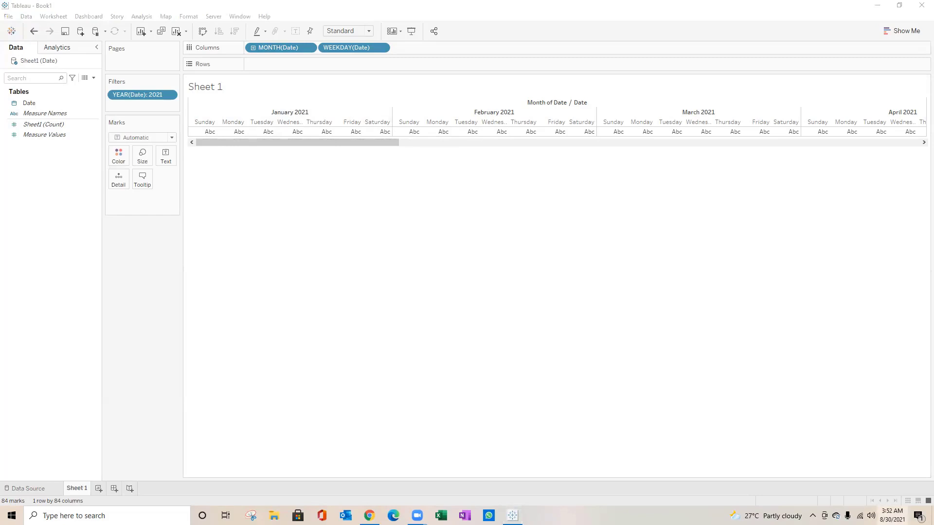
click(892, 516)
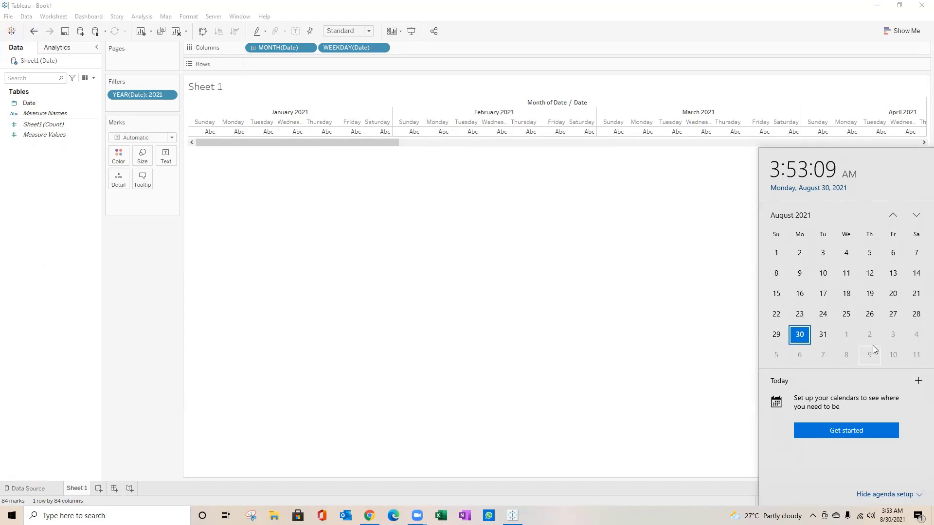
Put Date on Rows as a discrete Week Number, labelled Week 1, Week 2 onward.
click(294, 285)
click(25, 105)
drag(25, 104, 270, 68)
click(309, 64)
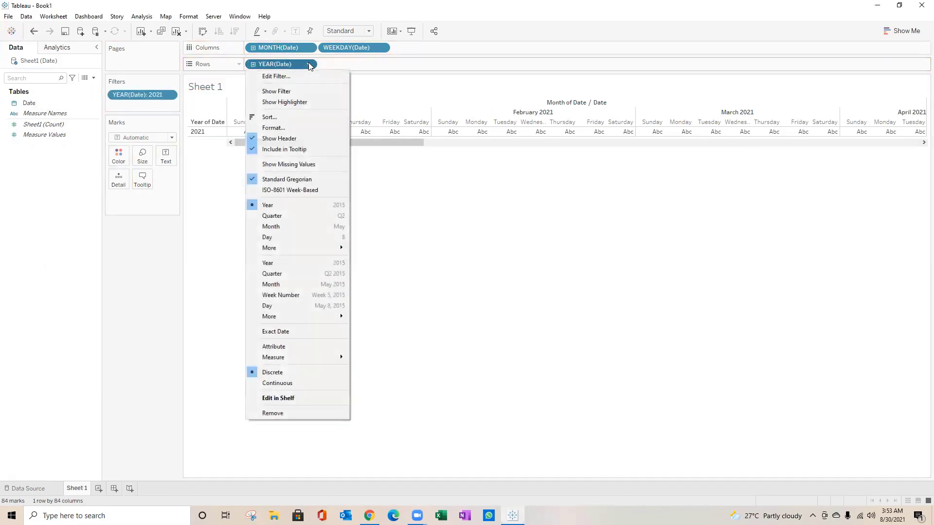
click(272, 298)
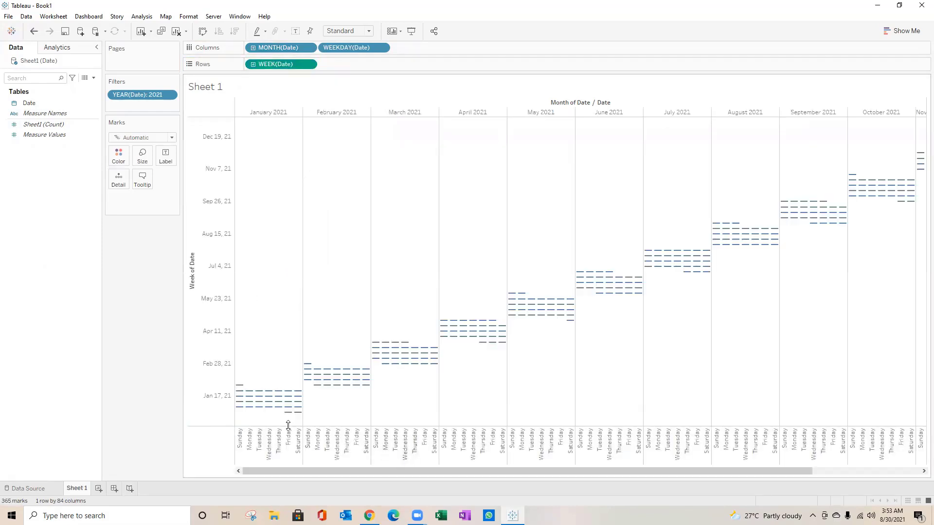
click(308, 65)
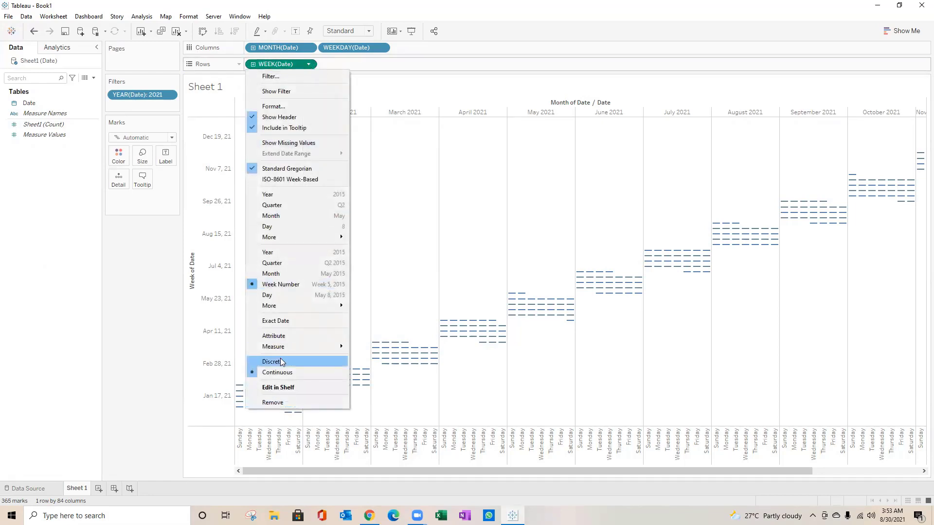
click(270, 363)
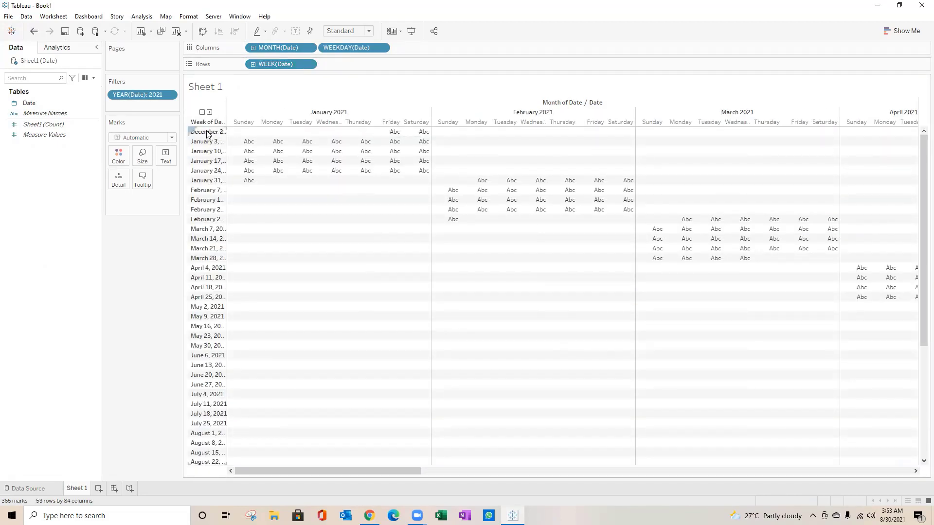
click(309, 64)
mouse_move(329, 260)
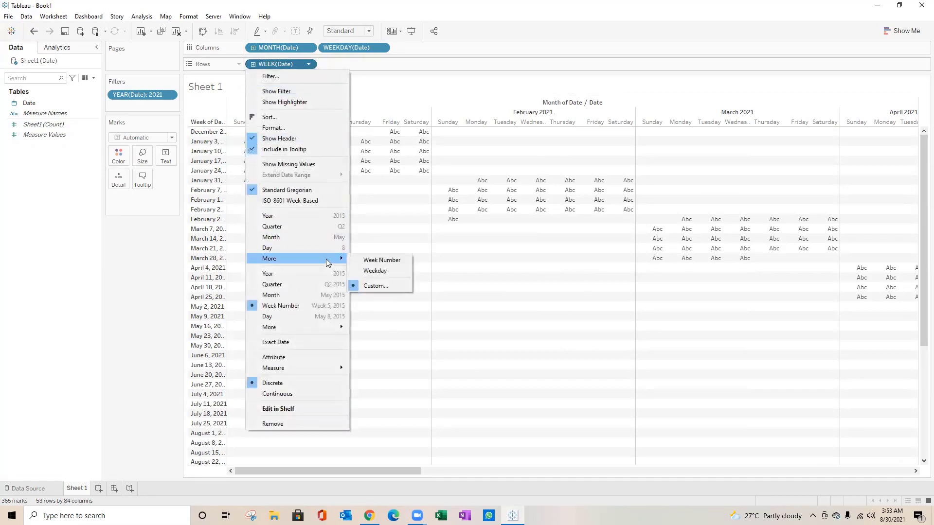
click(376, 261)
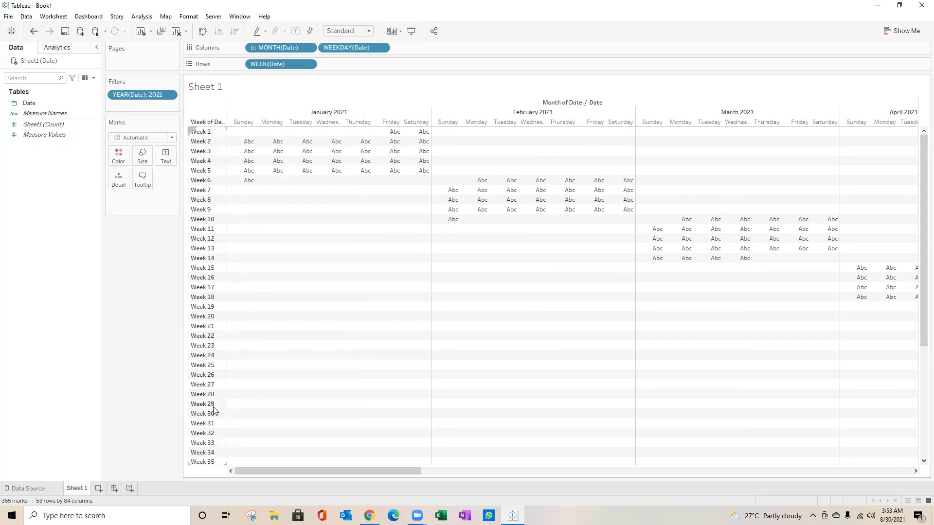
scroll(214, 411, down, 6)
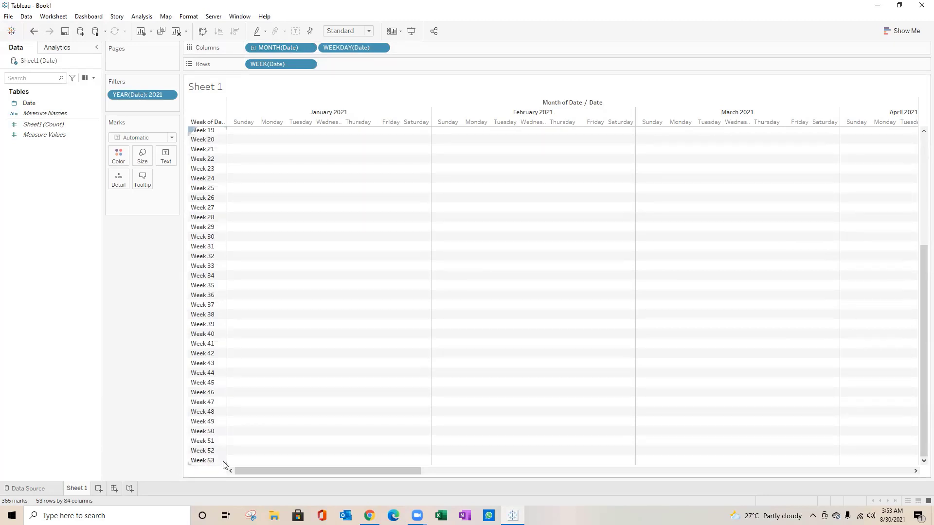
scroll(229, 418, up, 6)
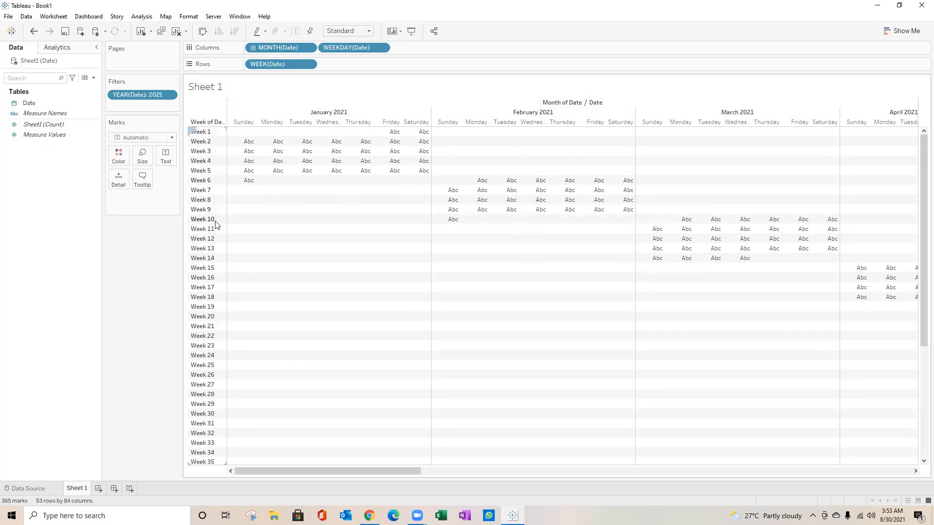
mouse_move(671, 225)
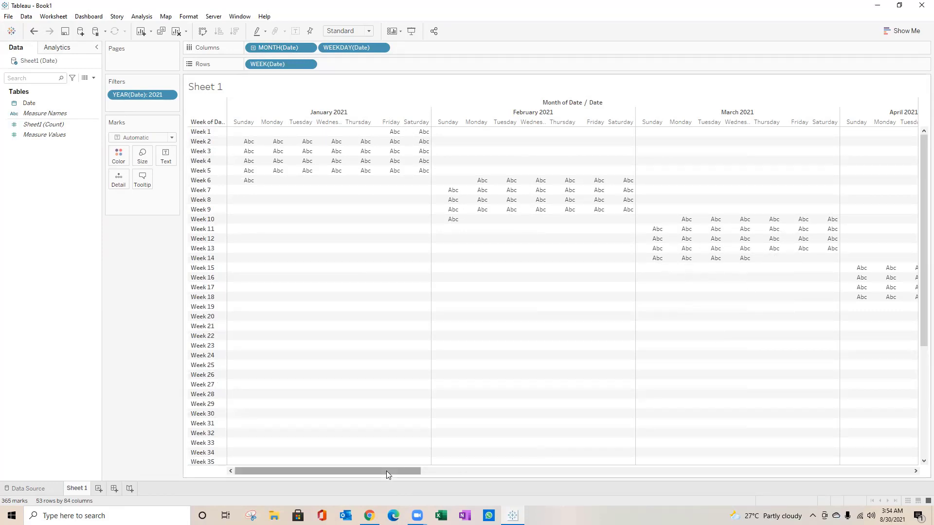
drag(386, 471, 326, 479)
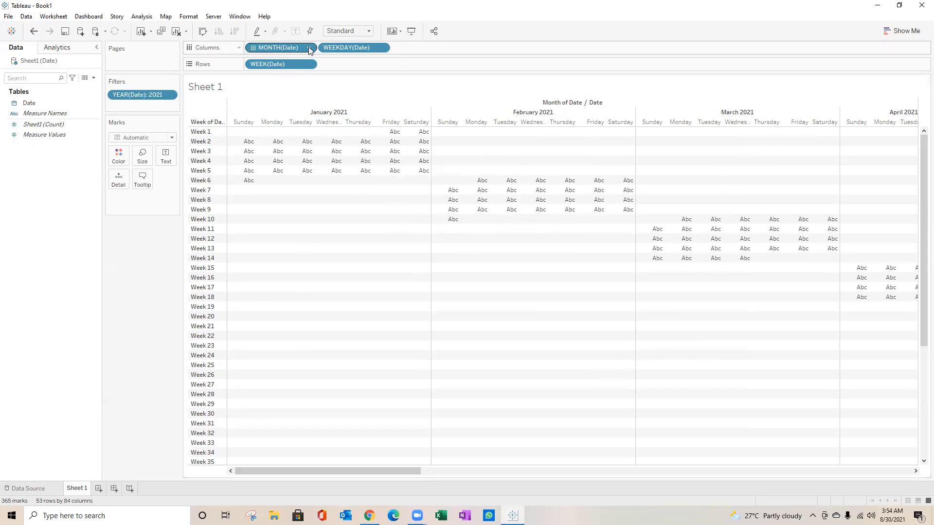
Add a Date filter by Months with all twelve months included.
drag(28, 102, 125, 106)
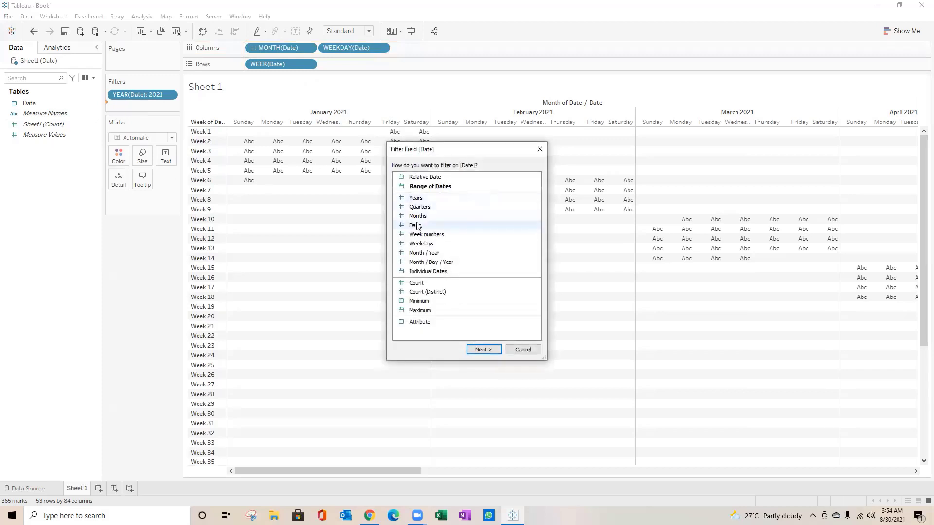
click(468, 217)
click(484, 351)
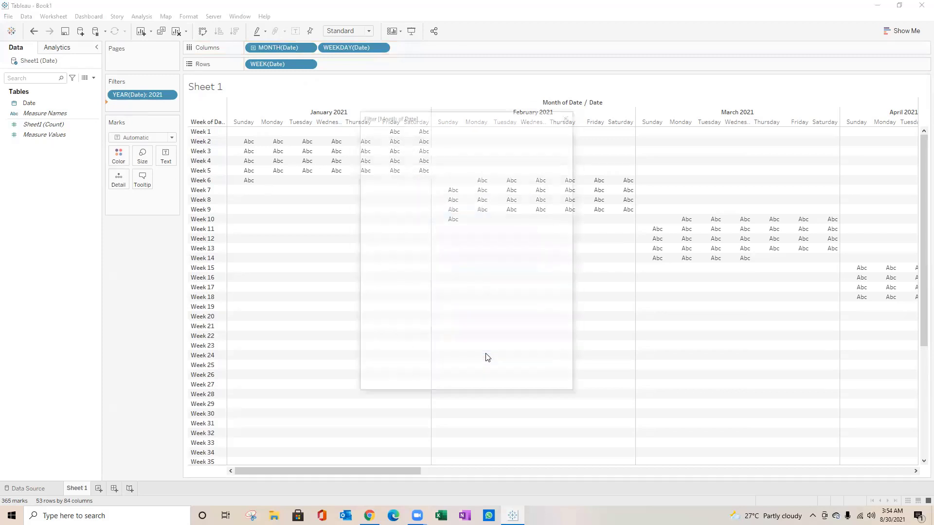
click(387, 284)
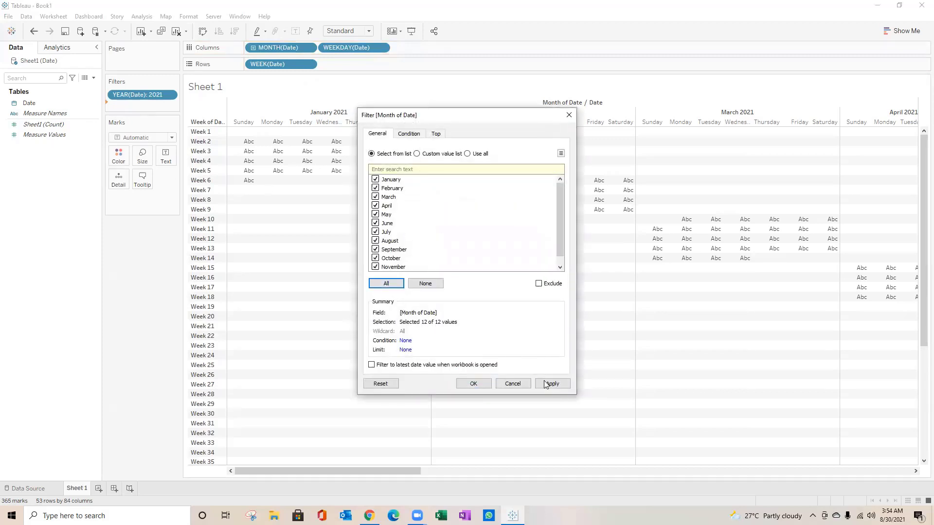
click(551, 384)
click(470, 388)
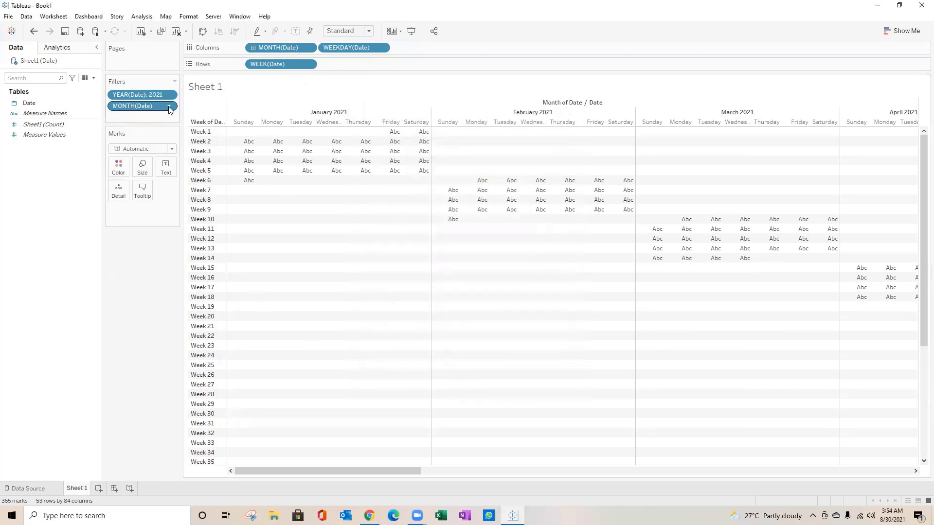
Show the month filter list beside the view and check only August.
click(169, 106)
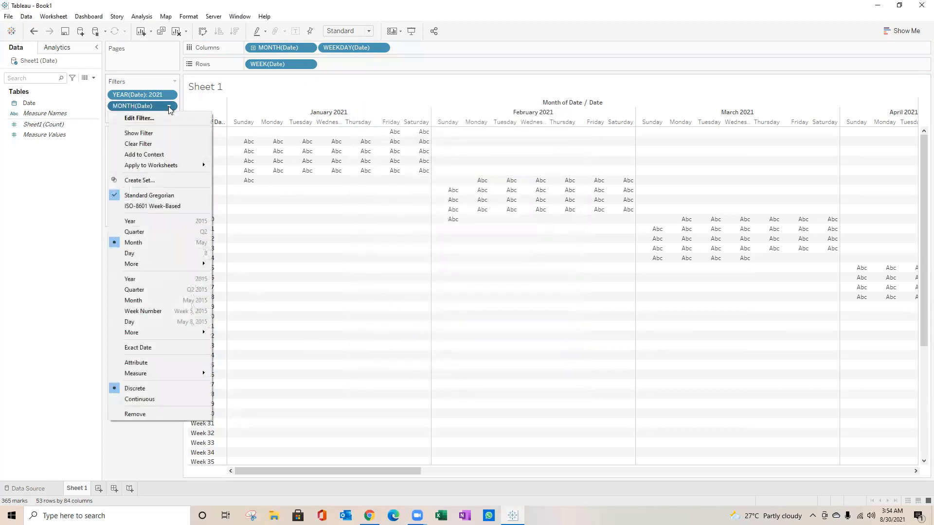
click(138, 134)
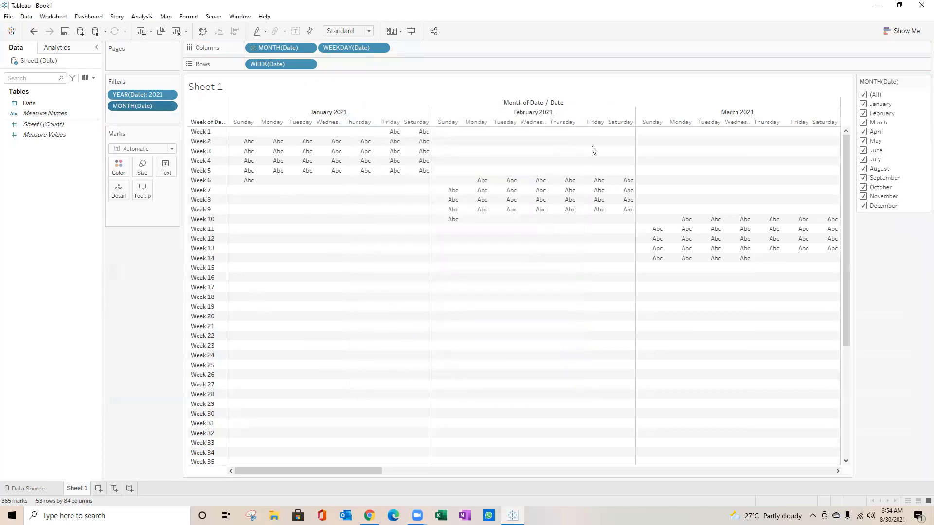
click(864, 96)
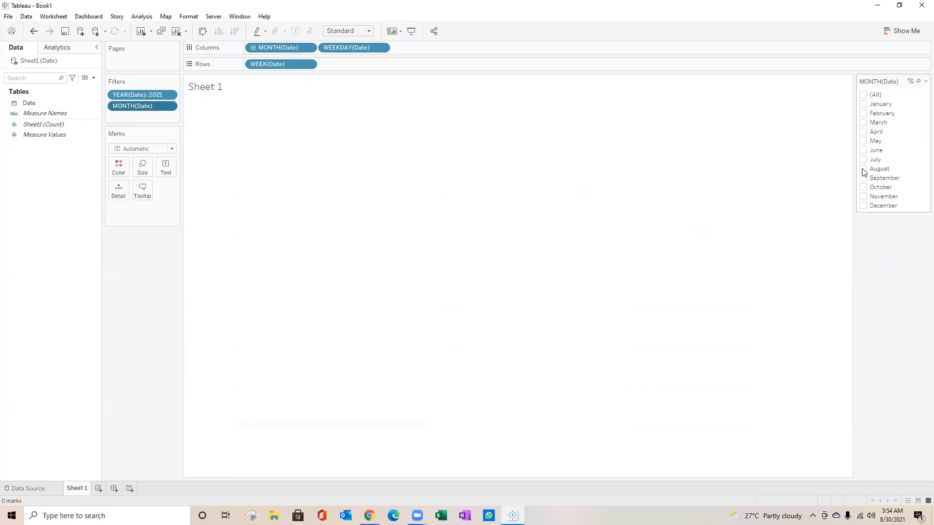
click(863, 169)
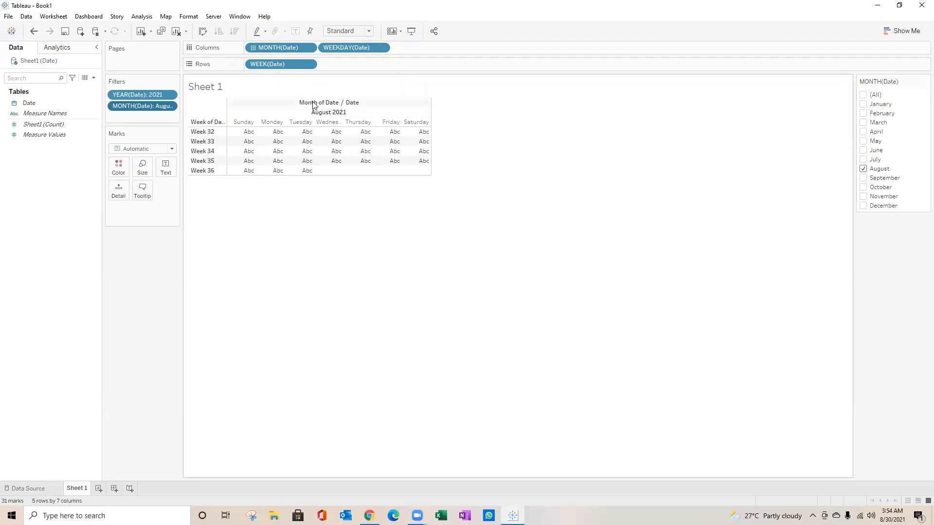
Hide the column field labels and the Sheet 1 title.
right_click(343, 105)
click(375, 119)
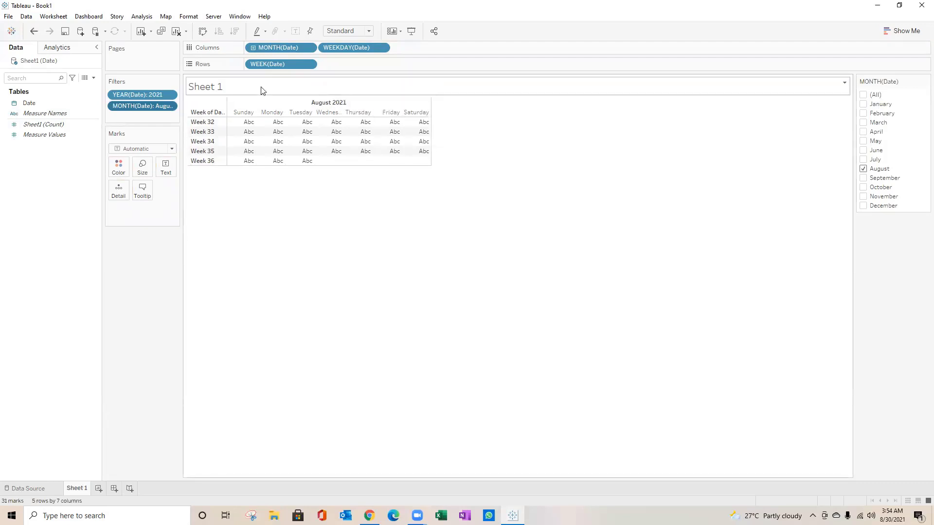
right_click(248, 87)
click(269, 113)
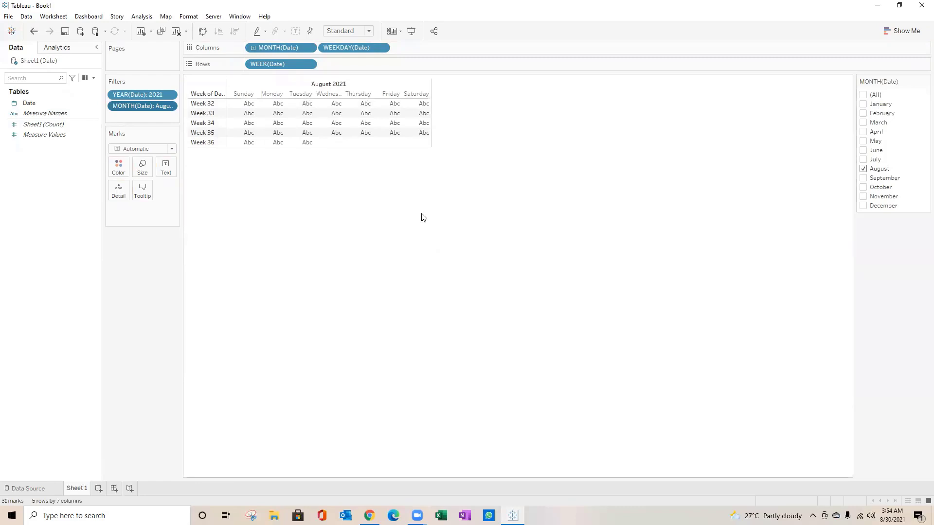
Fit the view to Entire View and hide the week row labels.
click(350, 30)
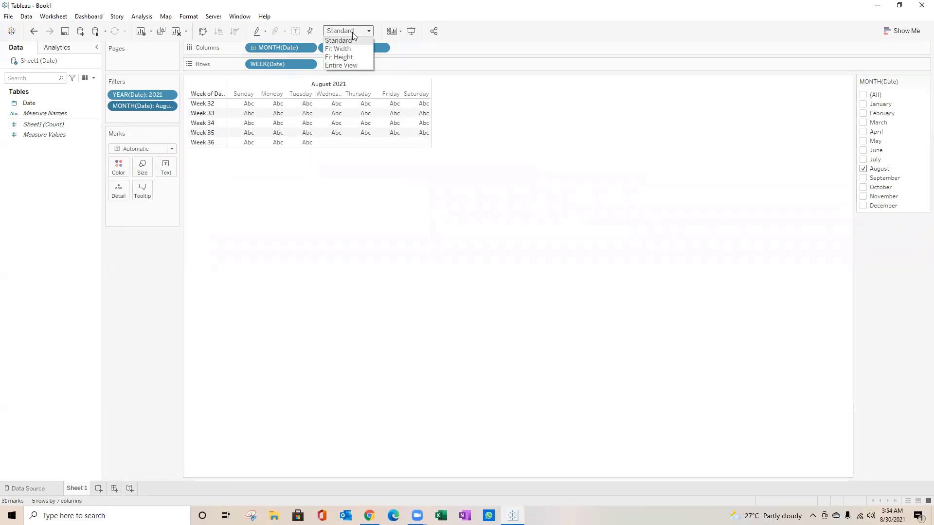
click(343, 67)
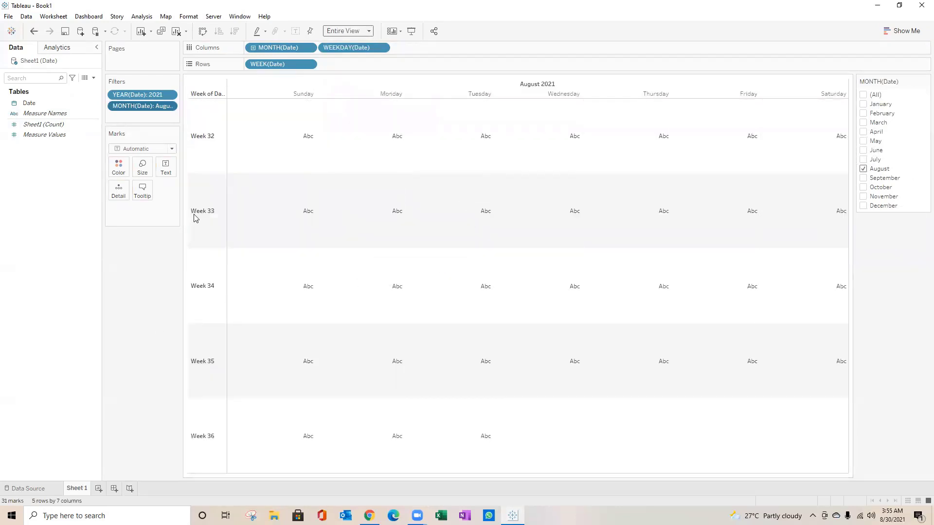
click(308, 64)
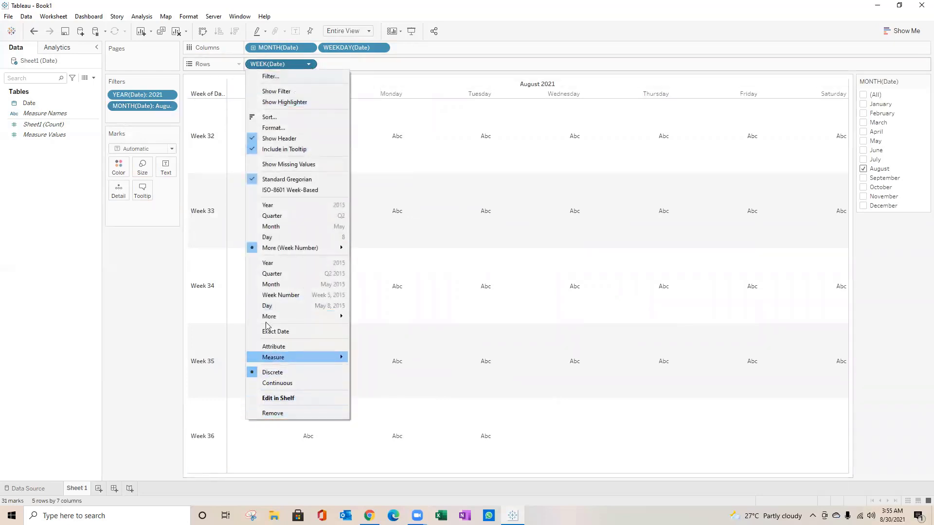
click(274, 140)
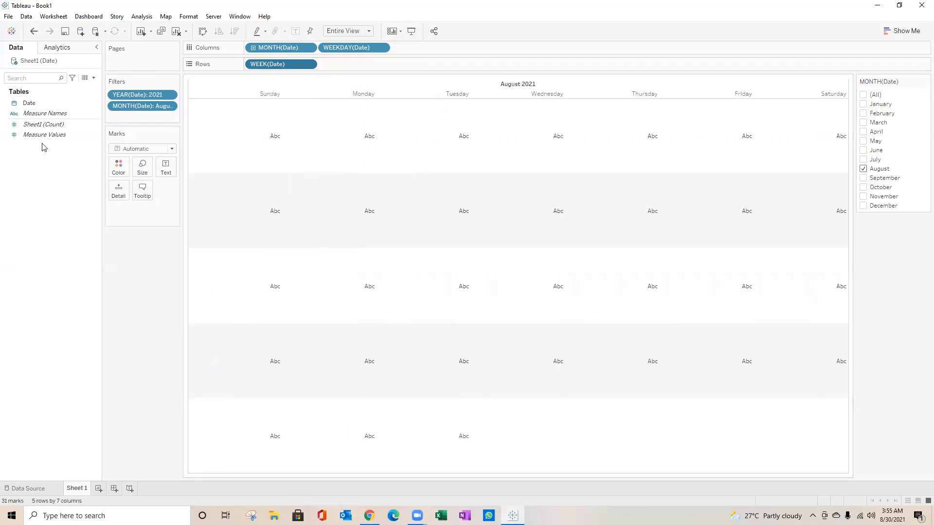
click(27, 103)
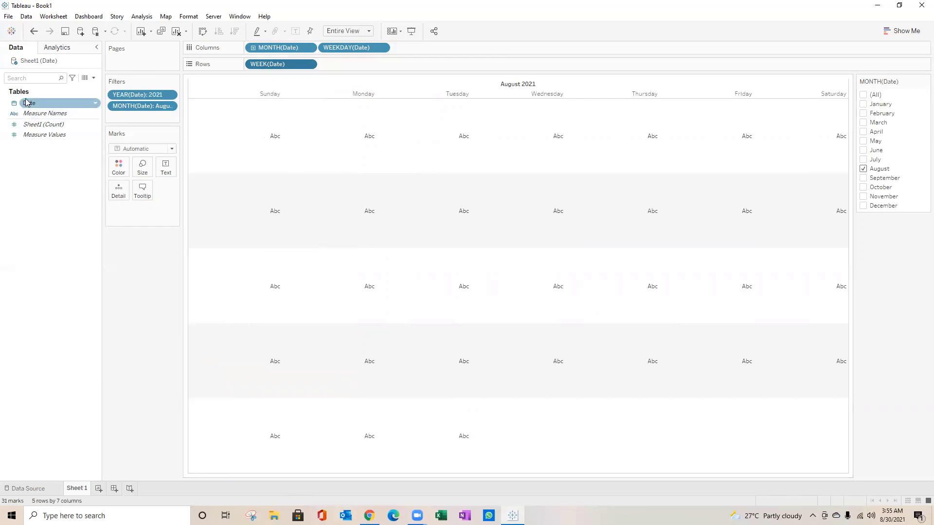
Duplicate the Date field and show Date (copy) as Day on the Text mark.
click(93, 103)
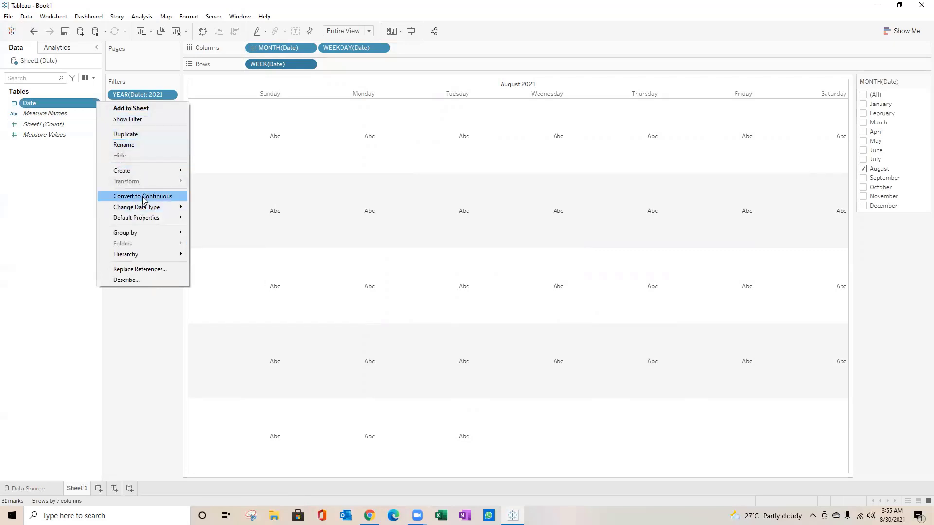
click(127, 138)
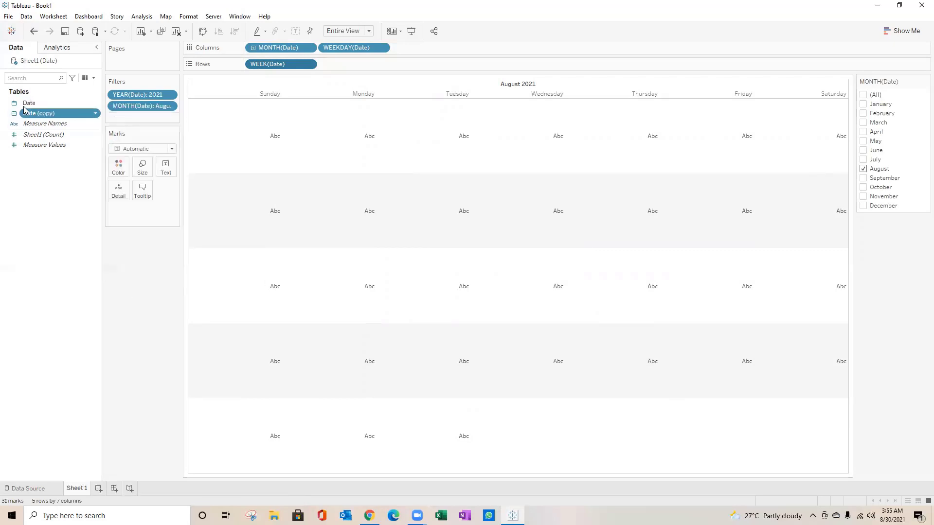
click(96, 115)
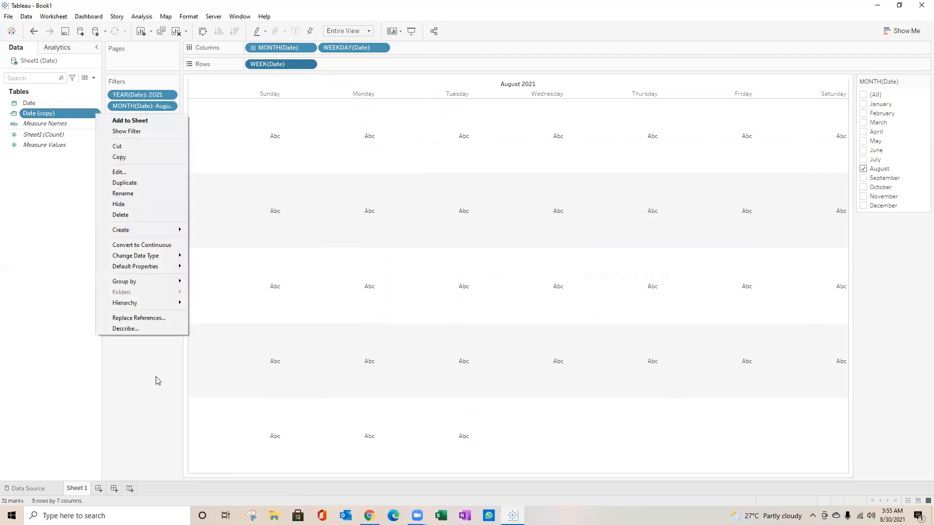
mouse_move(165, 259)
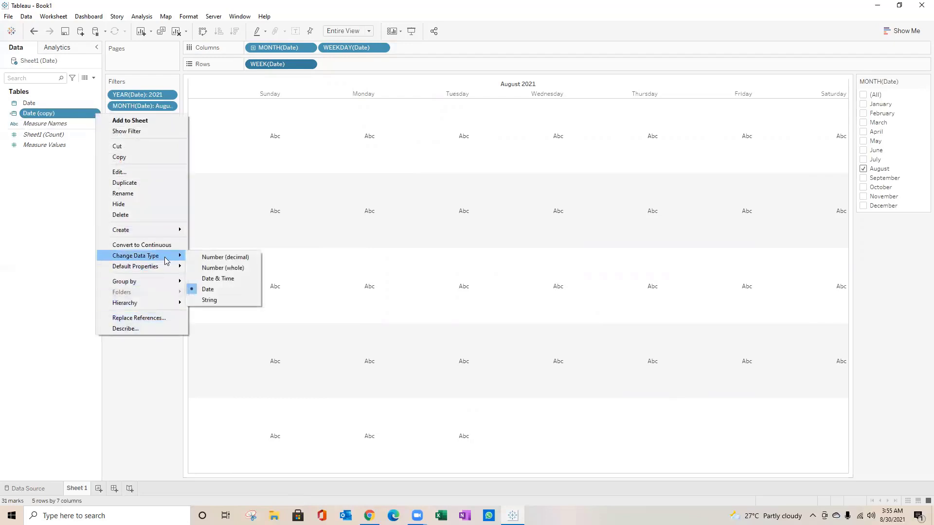
click(21, 117)
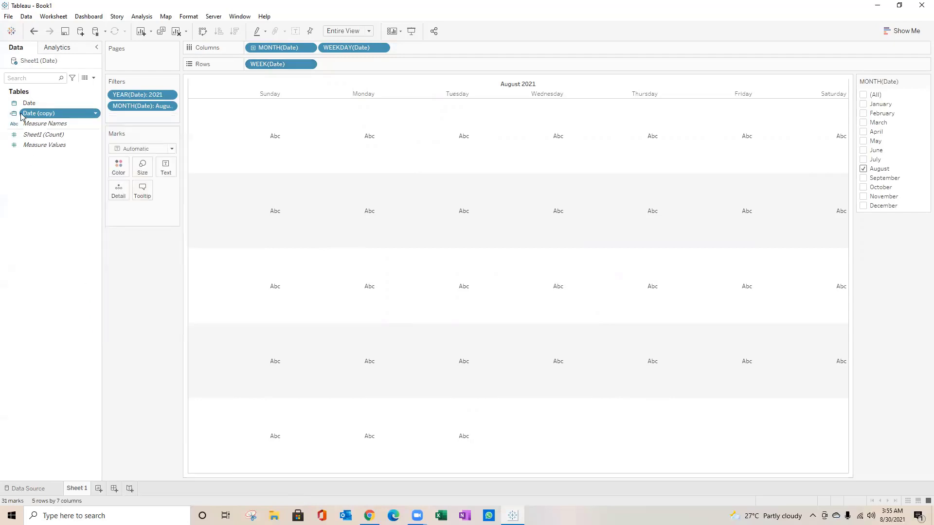
drag(43, 117, 164, 168)
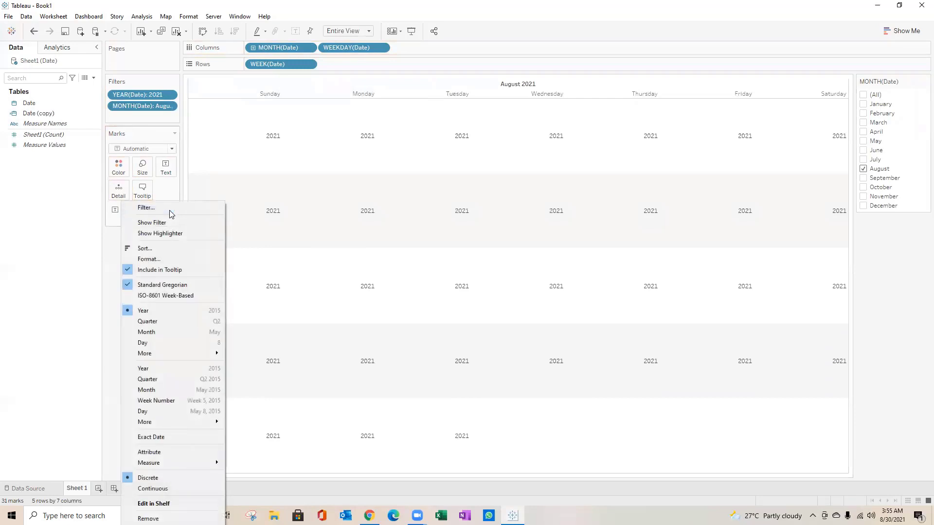
click(171, 210)
click(144, 344)
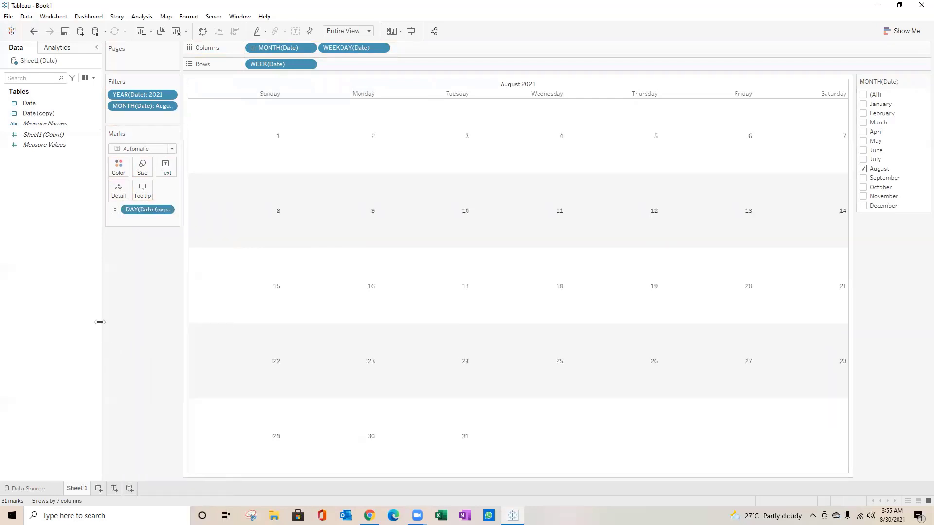
Align the day numbers left horizontally and top vertically in each cell.
click(165, 170)
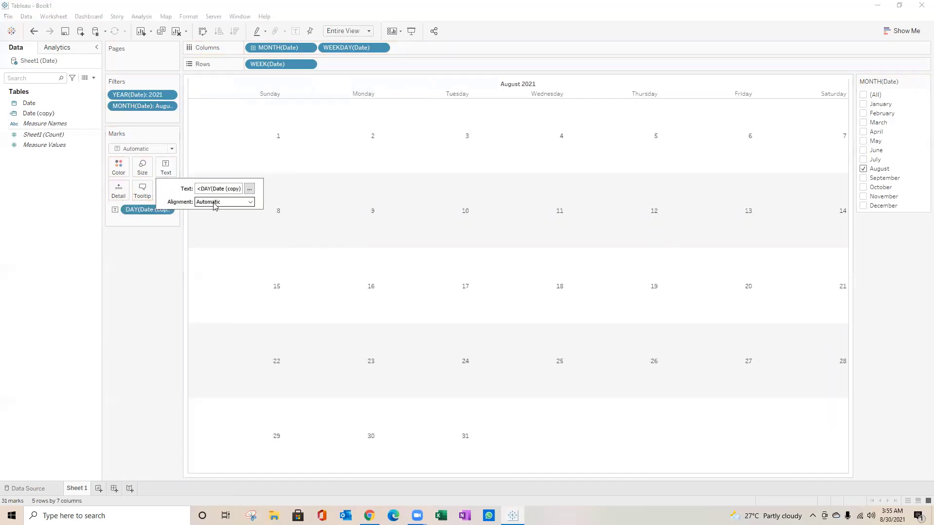
click(250, 202)
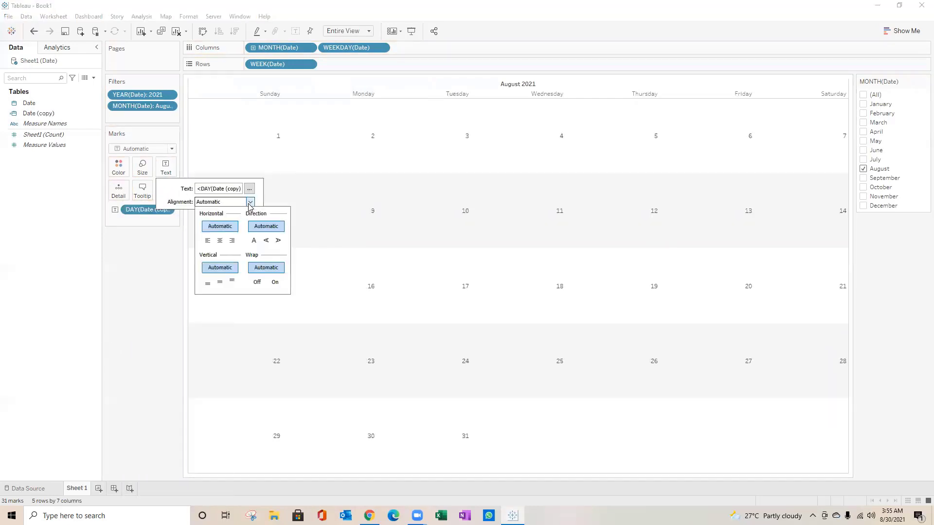
click(208, 241)
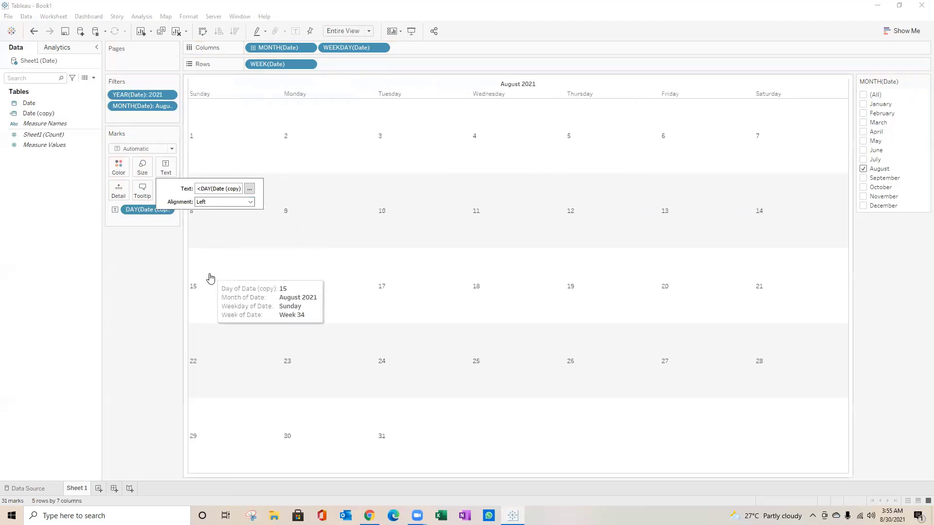
click(250, 202)
click(229, 280)
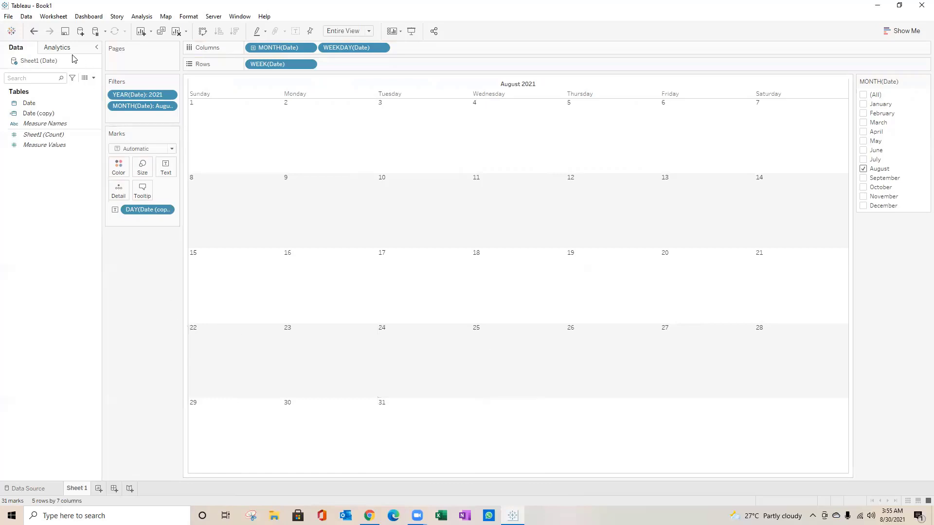
Outline every calendar cell with a thin solid border in Format Borders.
right_click(251, 294)
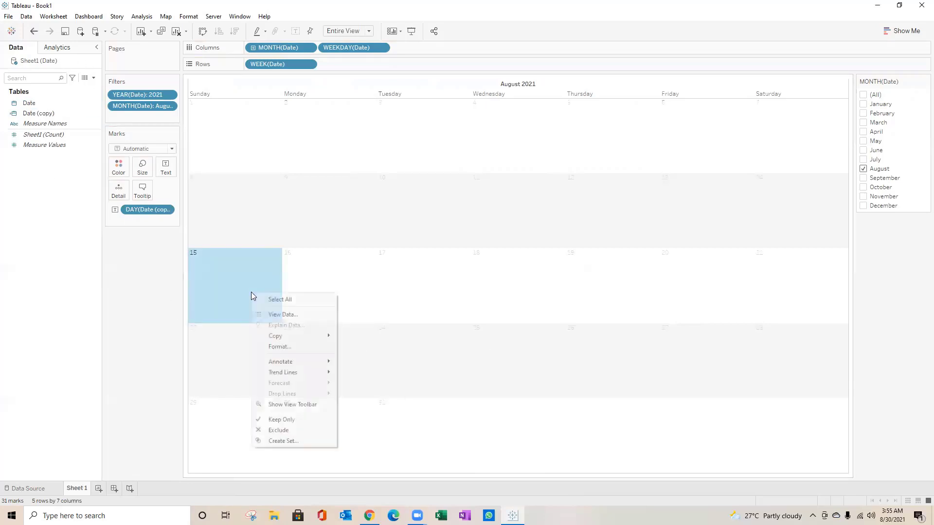
click(278, 347)
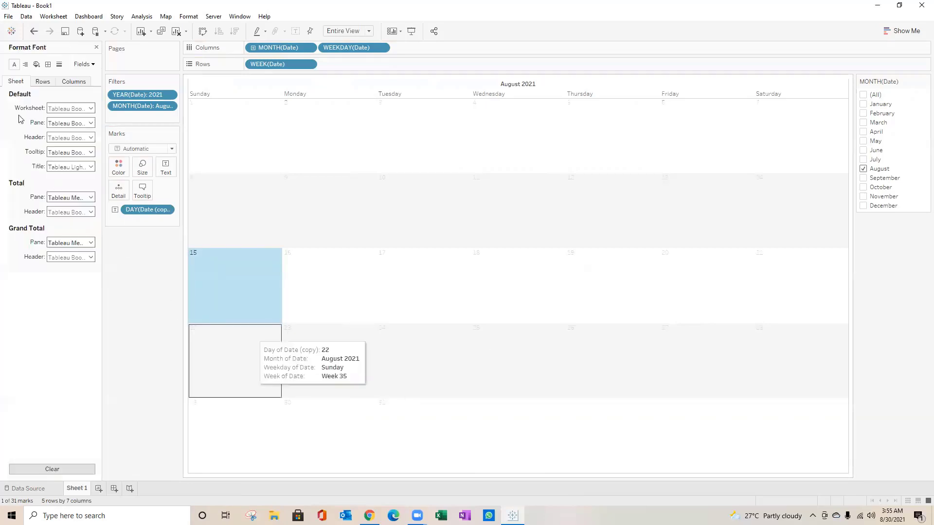
click(48, 64)
click(61, 109)
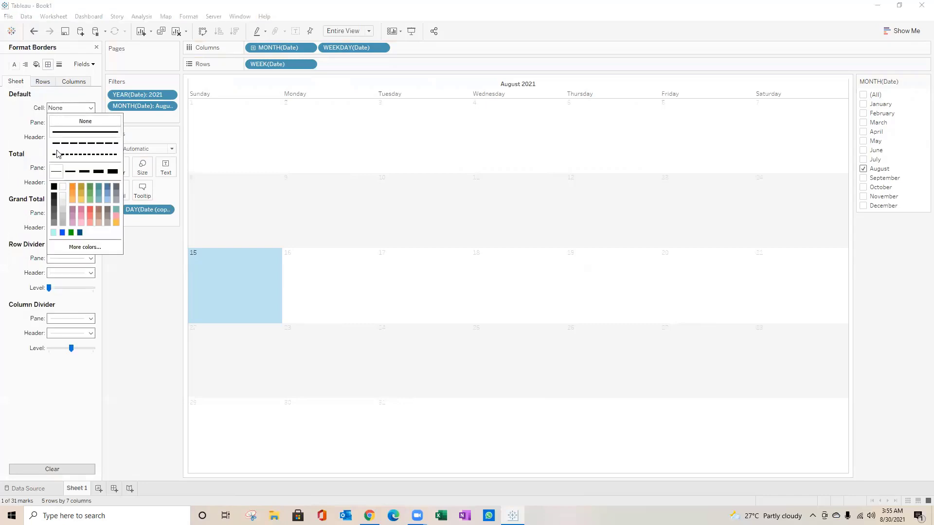
click(56, 172)
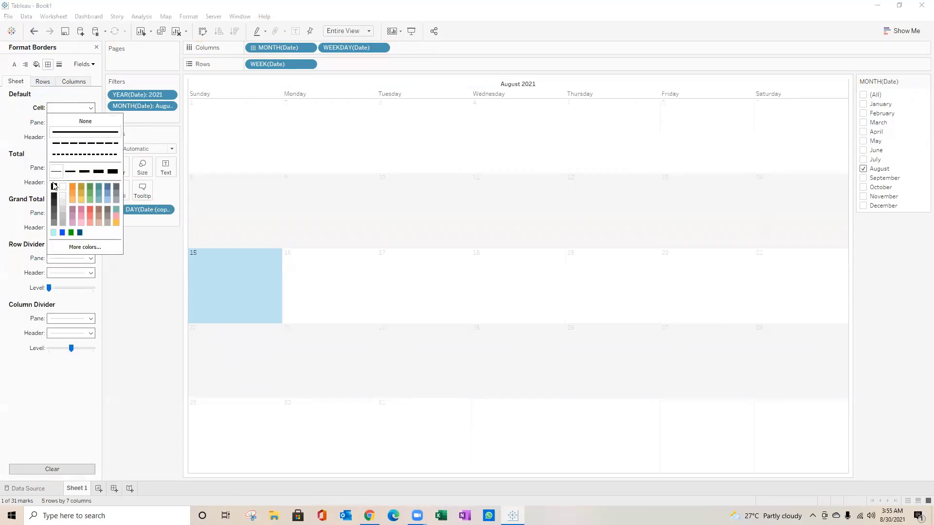
click(15, 141)
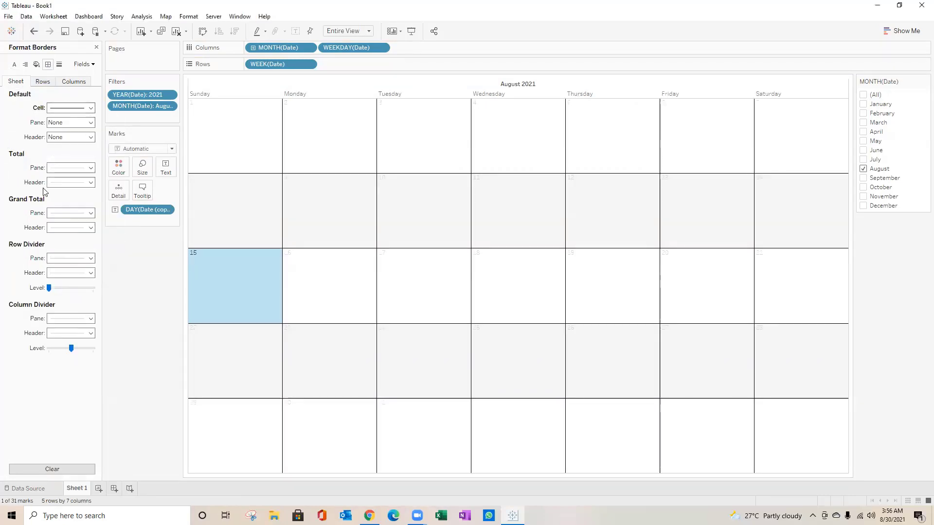
Clear the selection so the day 15 mark is no longer highlighted.
click(323, 294)
click(233, 299)
click(233, 299)
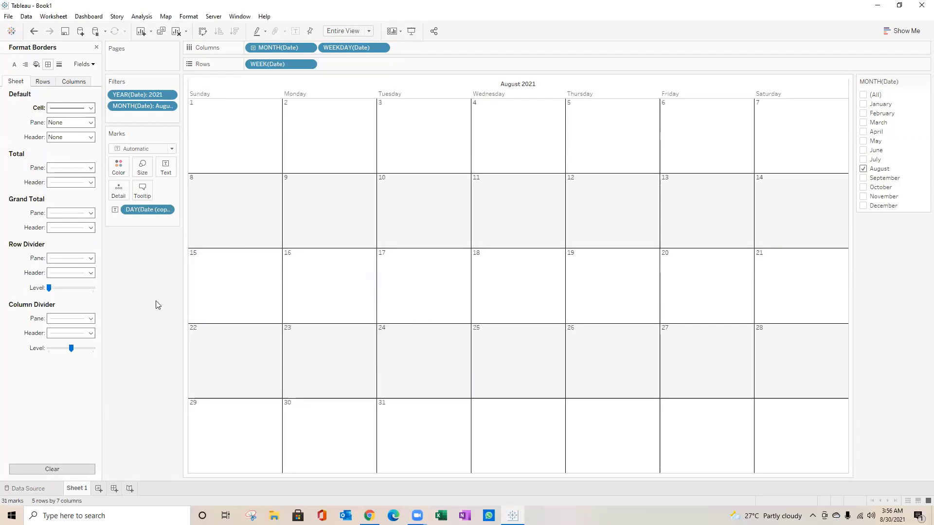
click(96, 47)
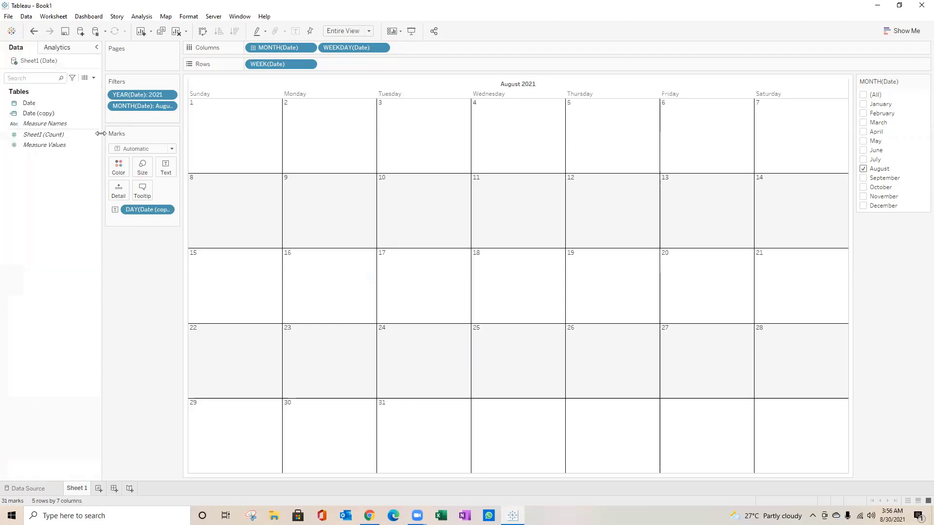
click(118, 168)
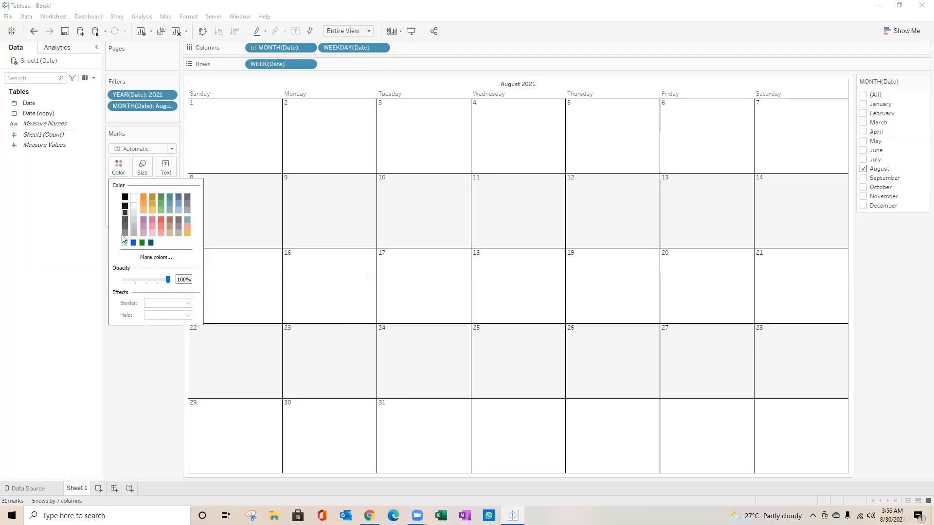
click(143, 358)
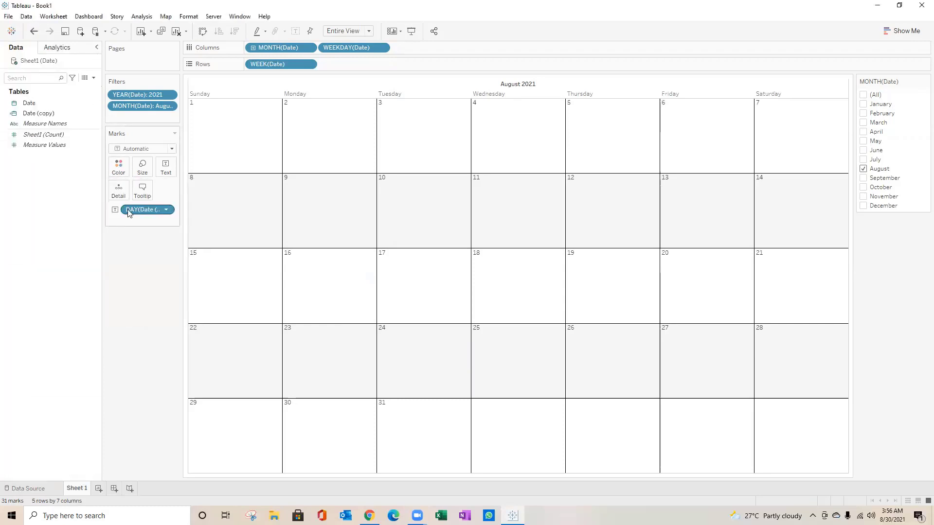
drag(130, 212, 118, 170)
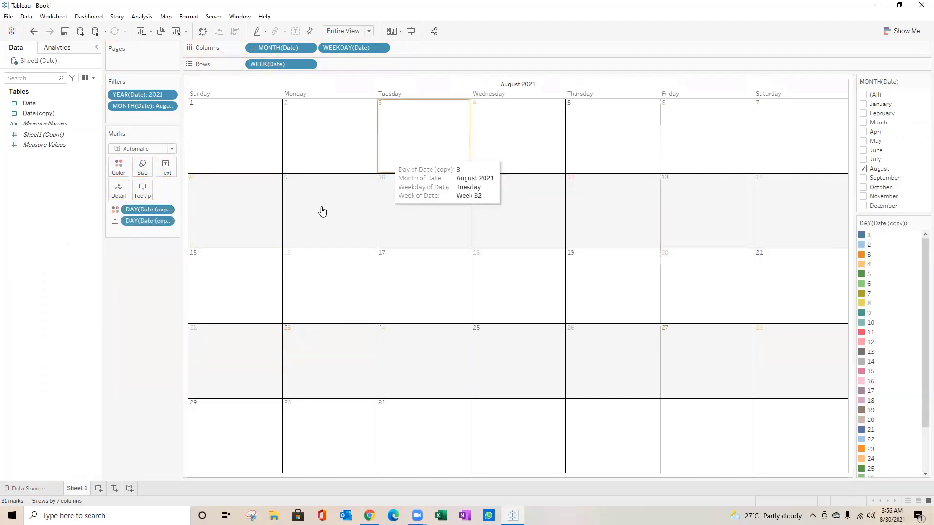
click(136, 153)
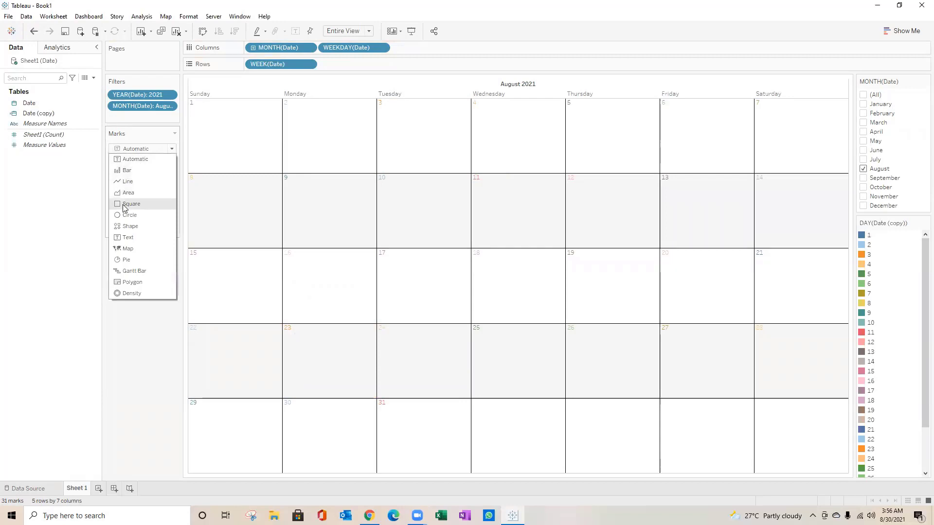
click(125, 207)
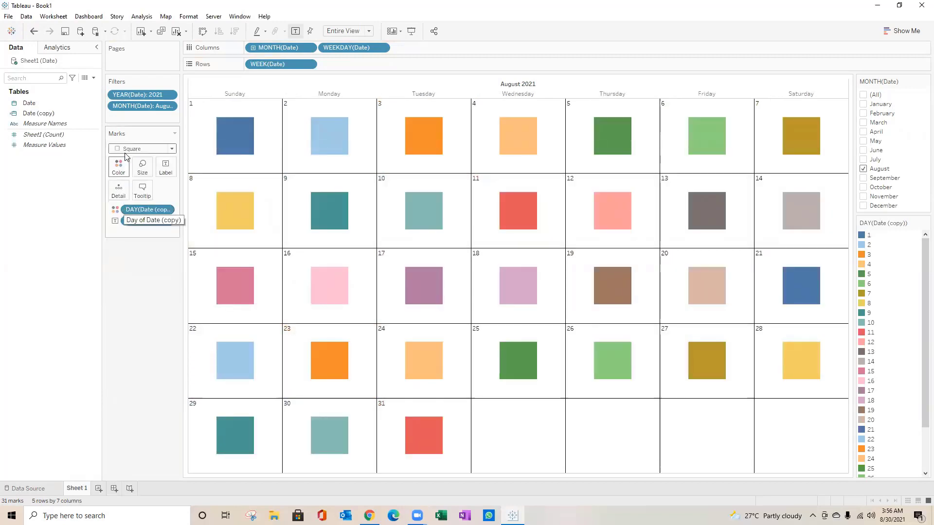
click(140, 150)
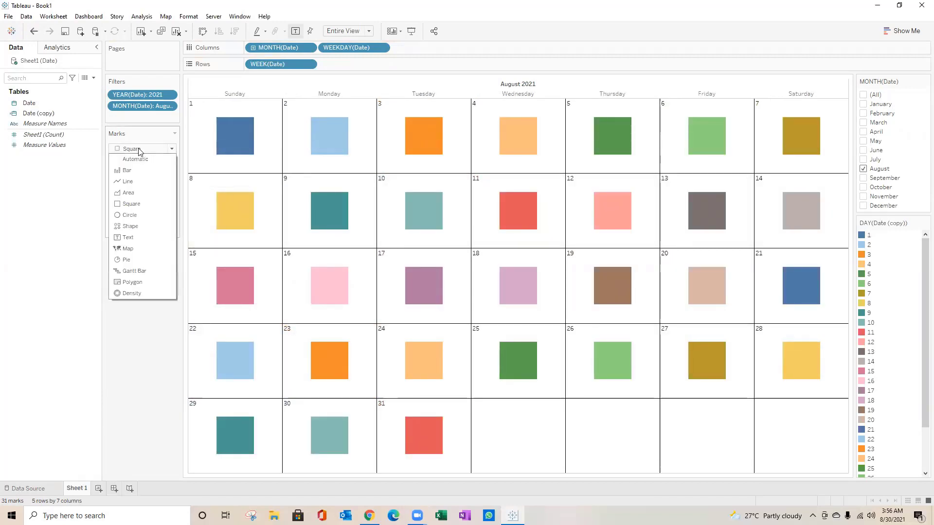
click(136, 369)
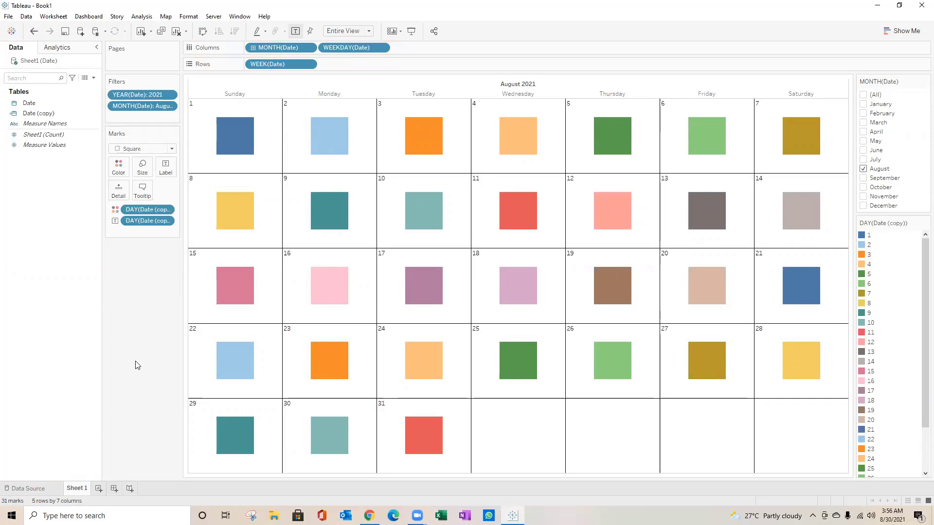
key(ctrl+z)
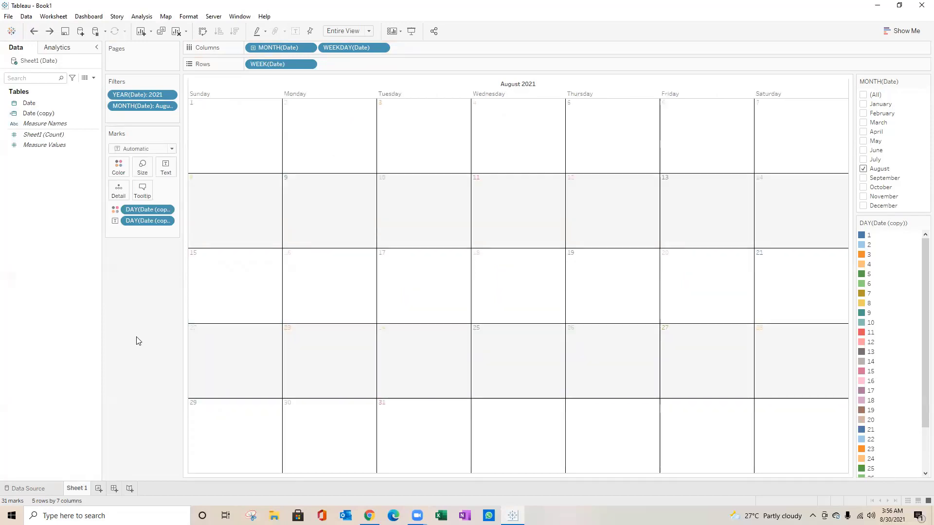
key(ctrl+z)
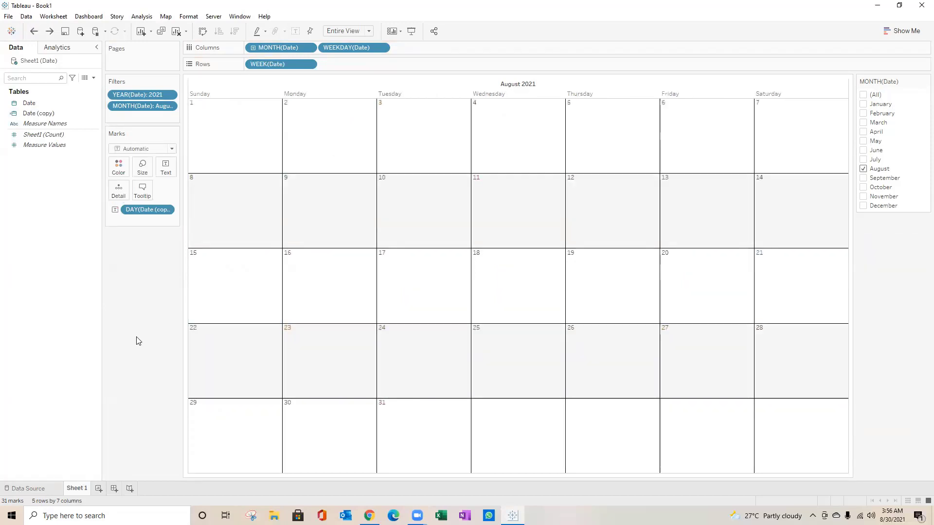
Create a calculated field named 1 with the formula 1.
right_click(39, 118)
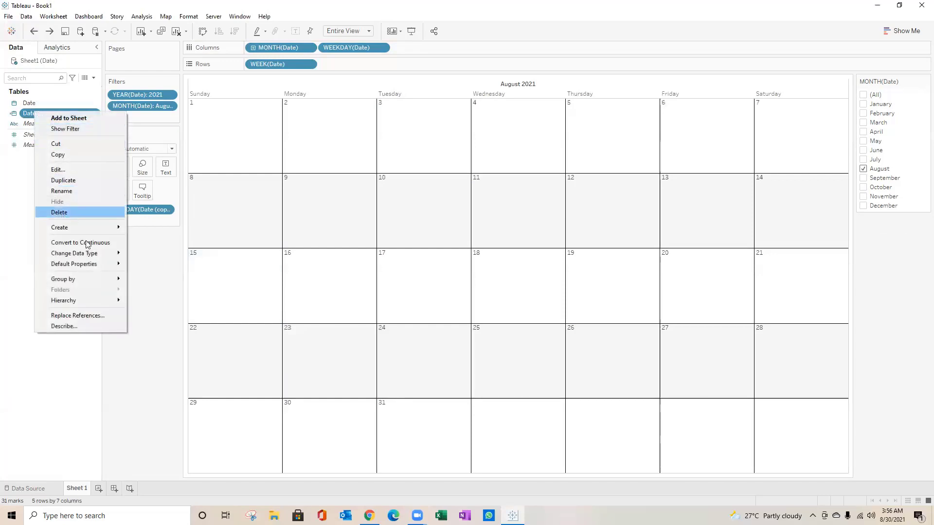
click(161, 269)
click(93, 77)
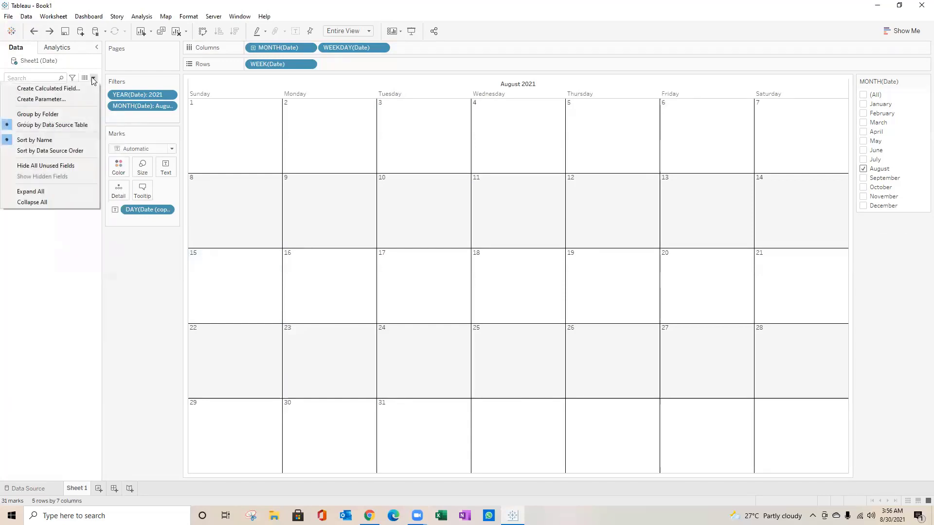
click(51, 89)
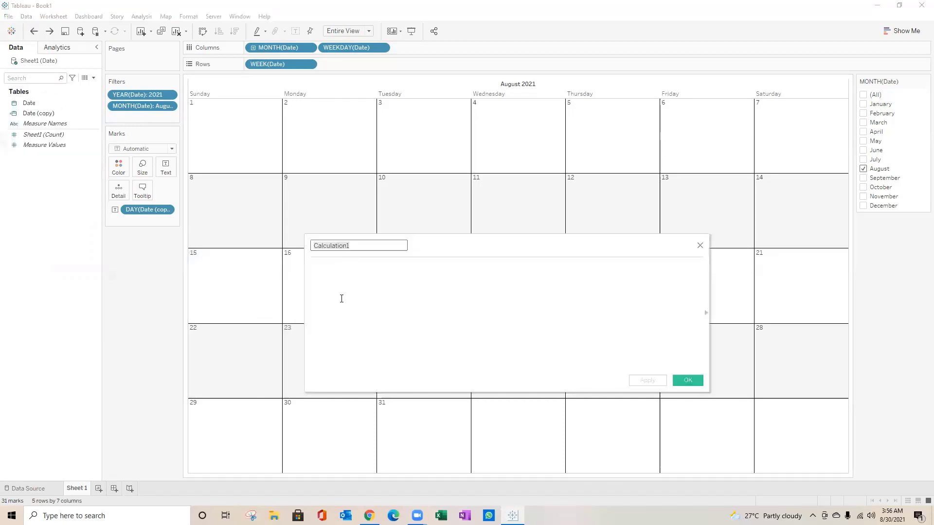
text(1)
click(361, 319)
text(1)
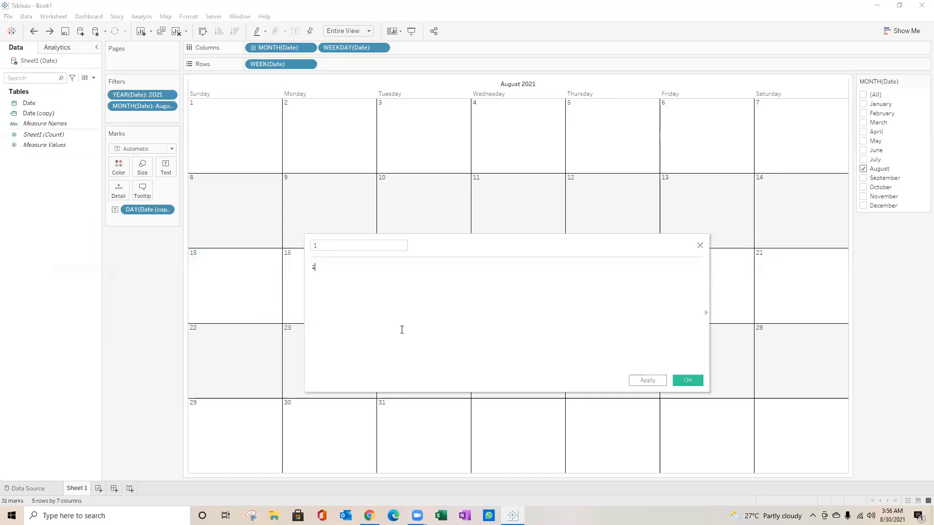
click(648, 380)
click(691, 383)
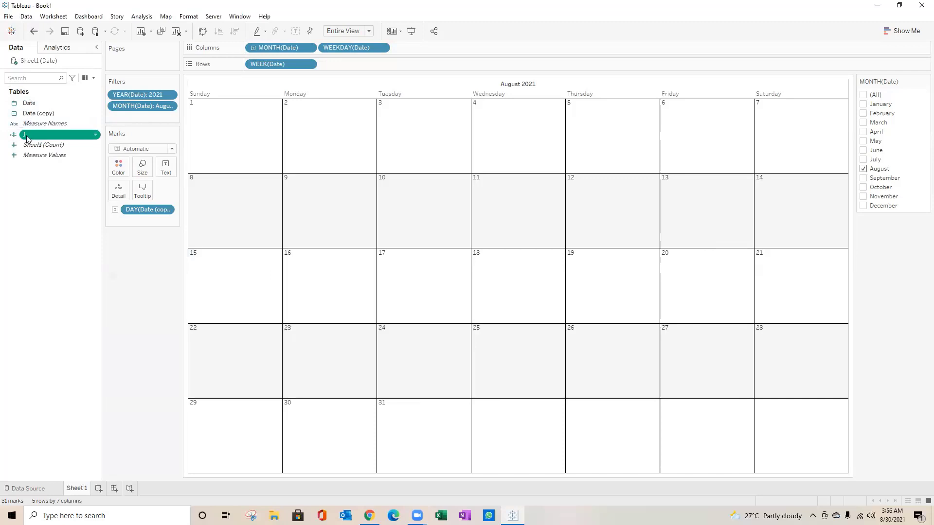
Colour the marks by field 1 and set the mark type to Square.
drag(28, 137, 115, 167)
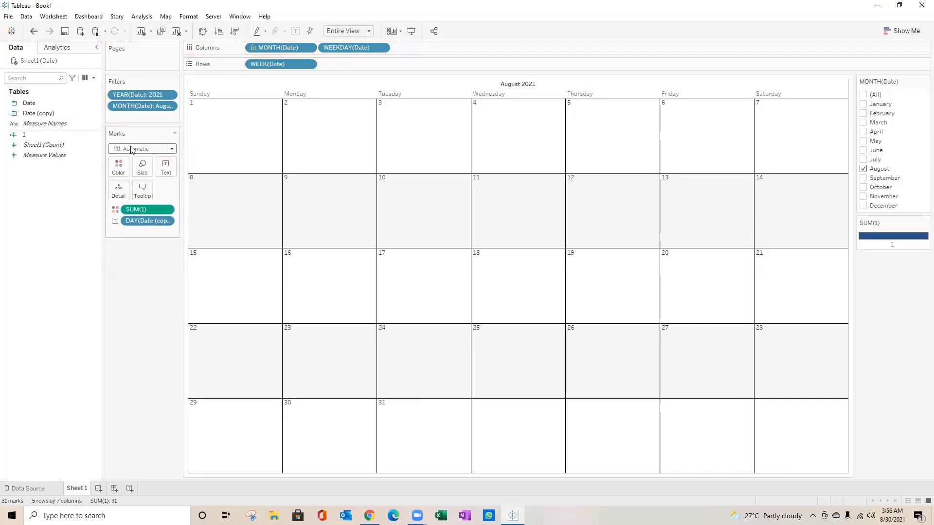
click(136, 148)
click(160, 328)
click(127, 149)
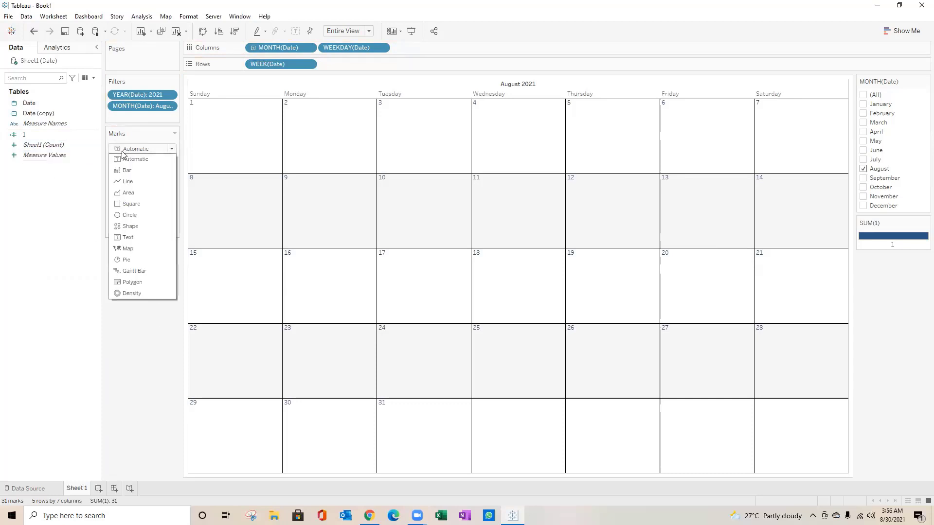
click(124, 205)
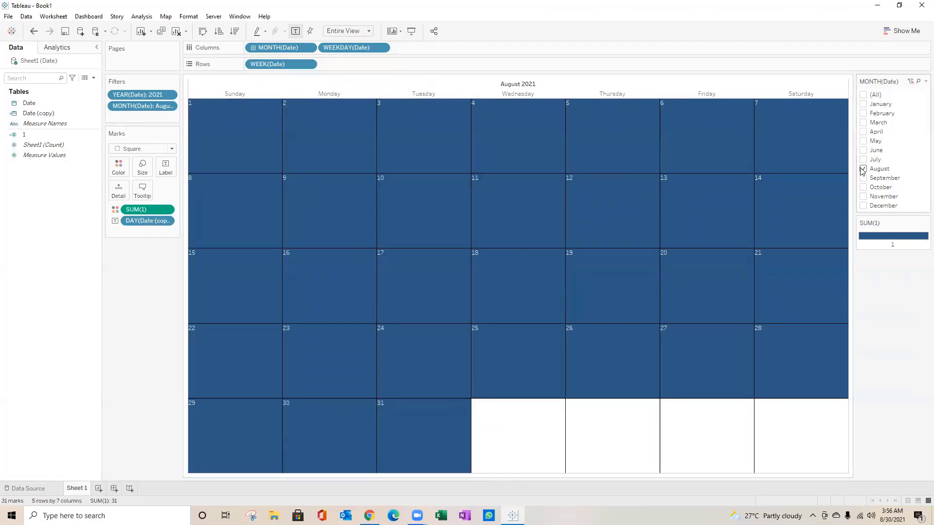
Make the month filter a single-value dropdown and choose September.
click(926, 81)
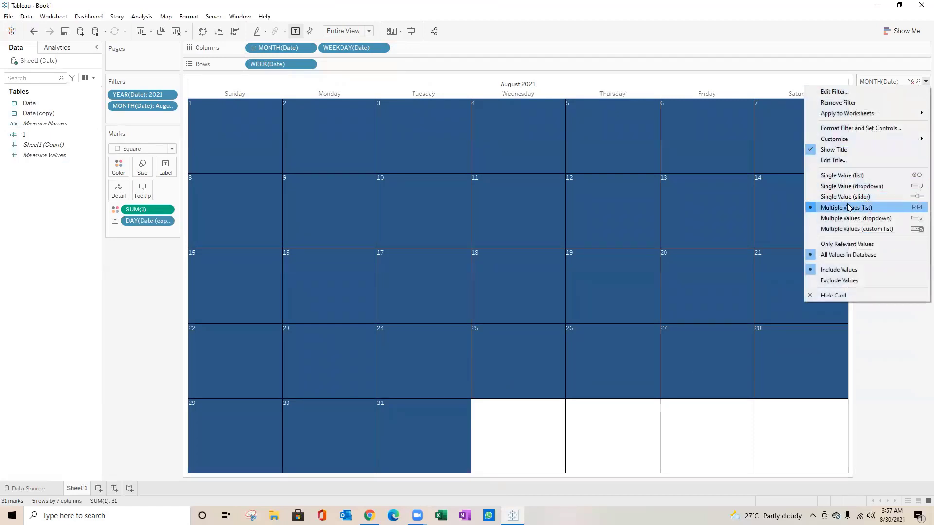
click(849, 186)
click(895, 95)
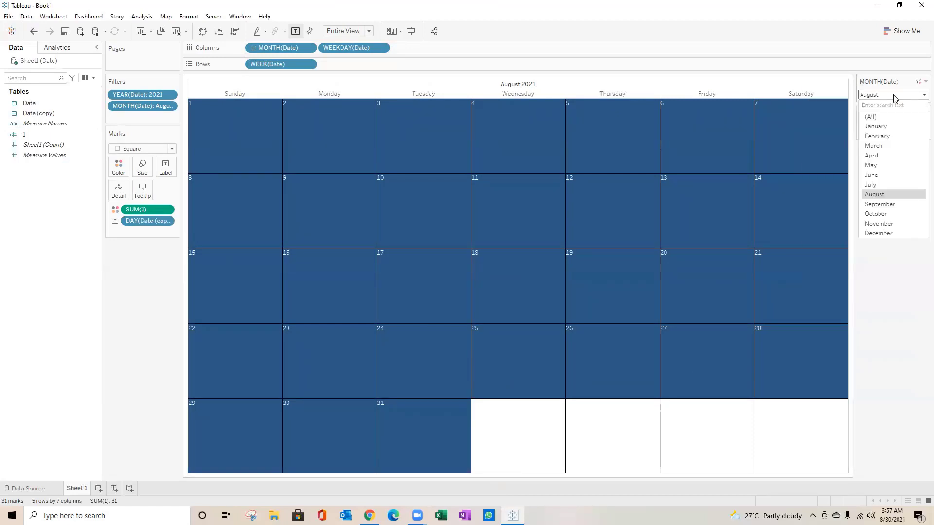
click(878, 204)
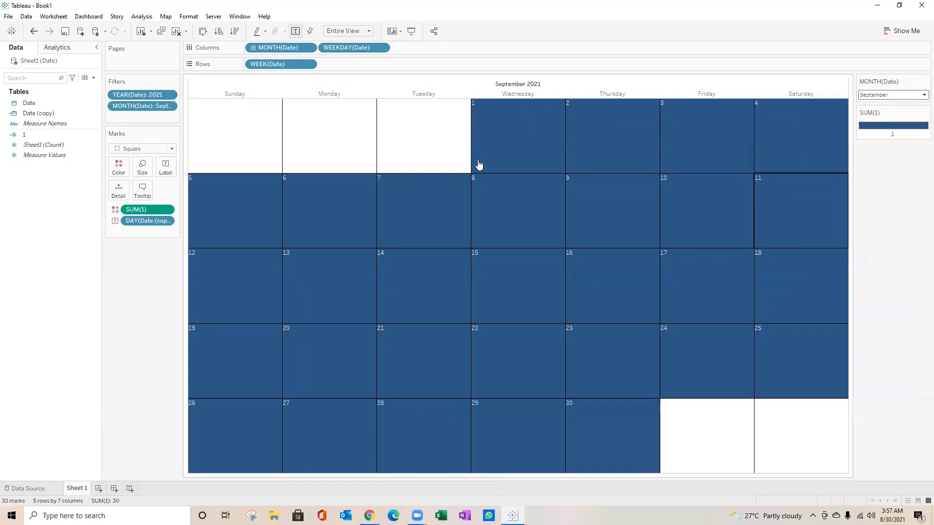
Switch the month to July, November, August, then February 2021.
click(890, 97)
click(873, 187)
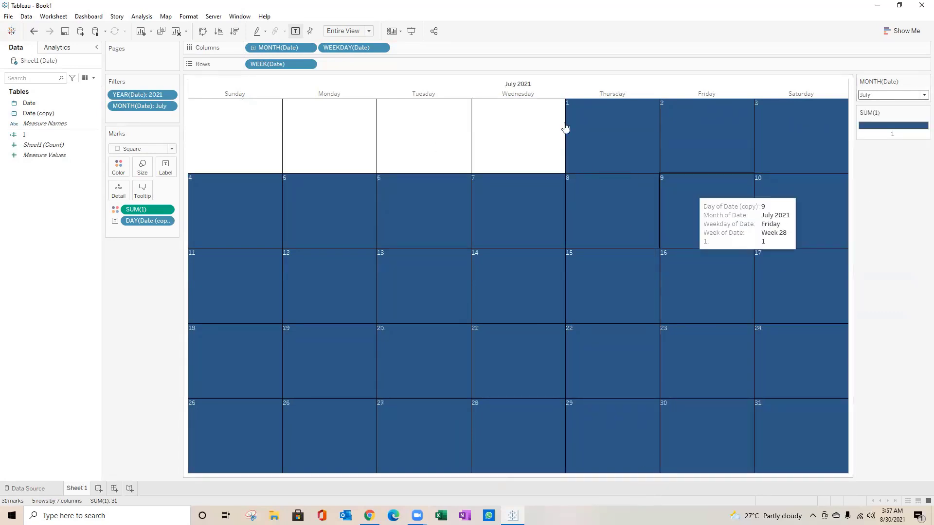
click(881, 98)
click(876, 225)
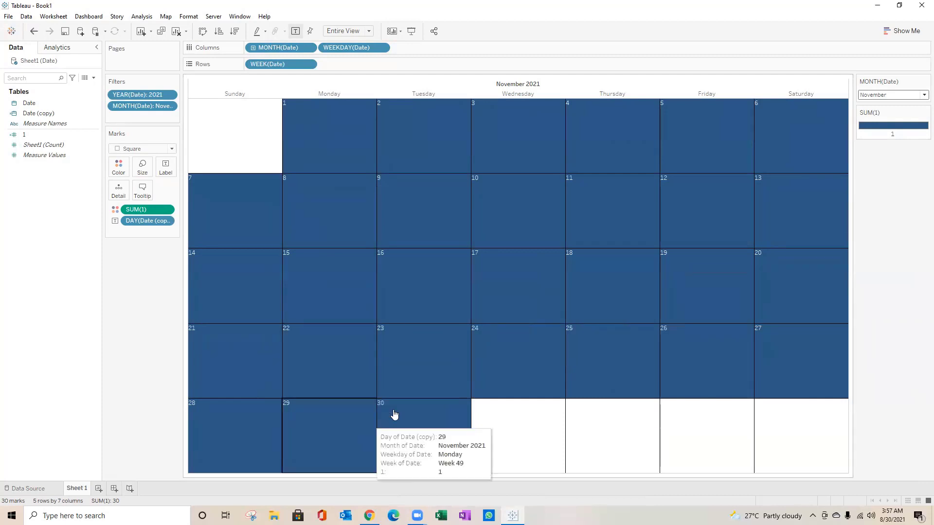
click(895, 95)
click(878, 194)
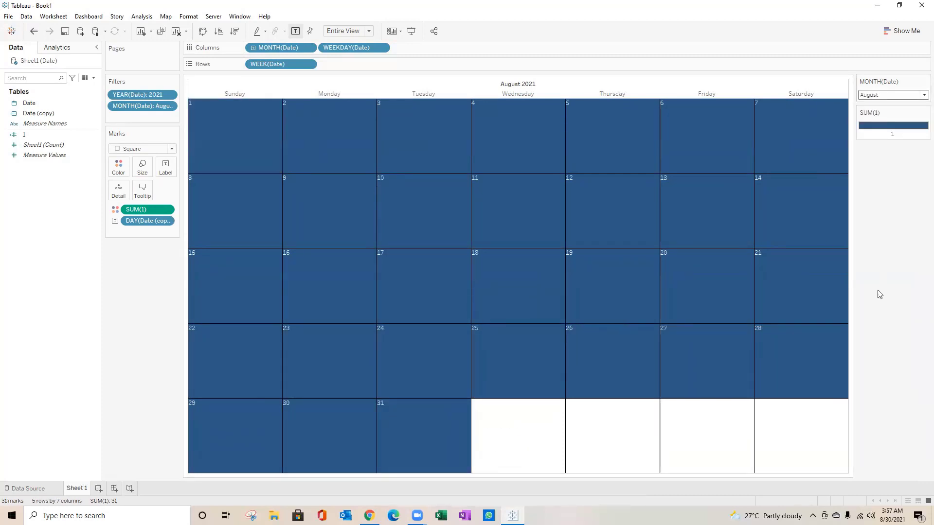
click(900, 95)
click(917, 136)
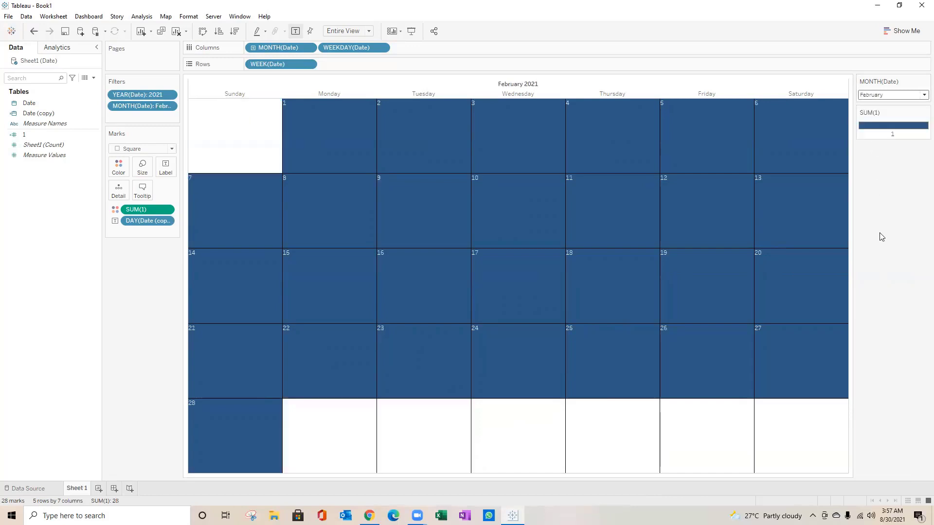